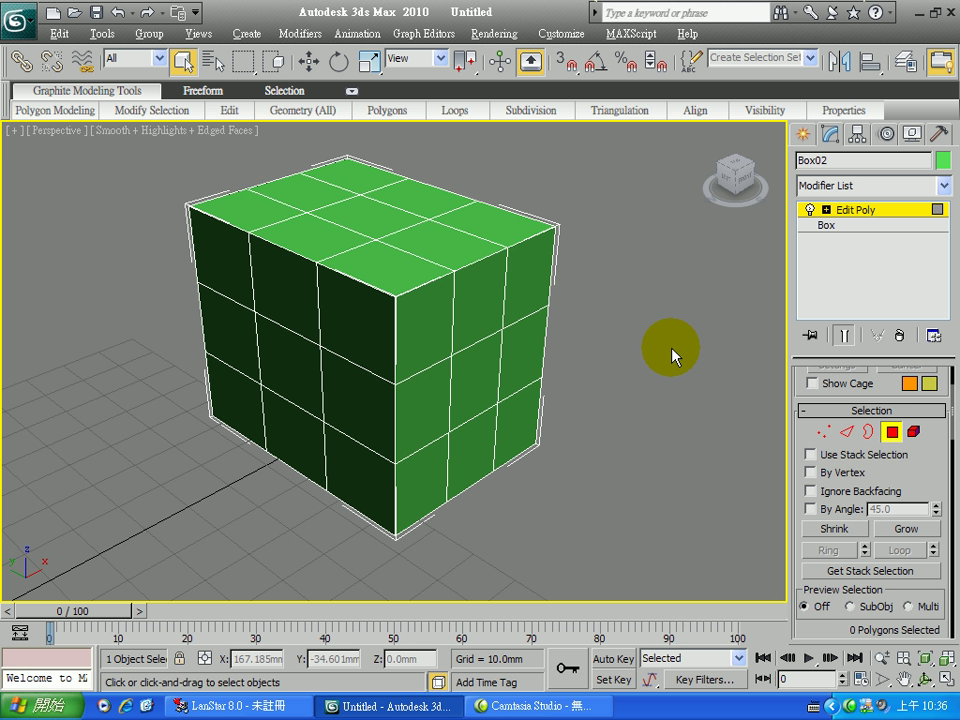
Turn on Use Stack Selection and cycle the Edit Poly box through the vertex, edge, border and polygon levels, ending at vertex.
click(812, 455)
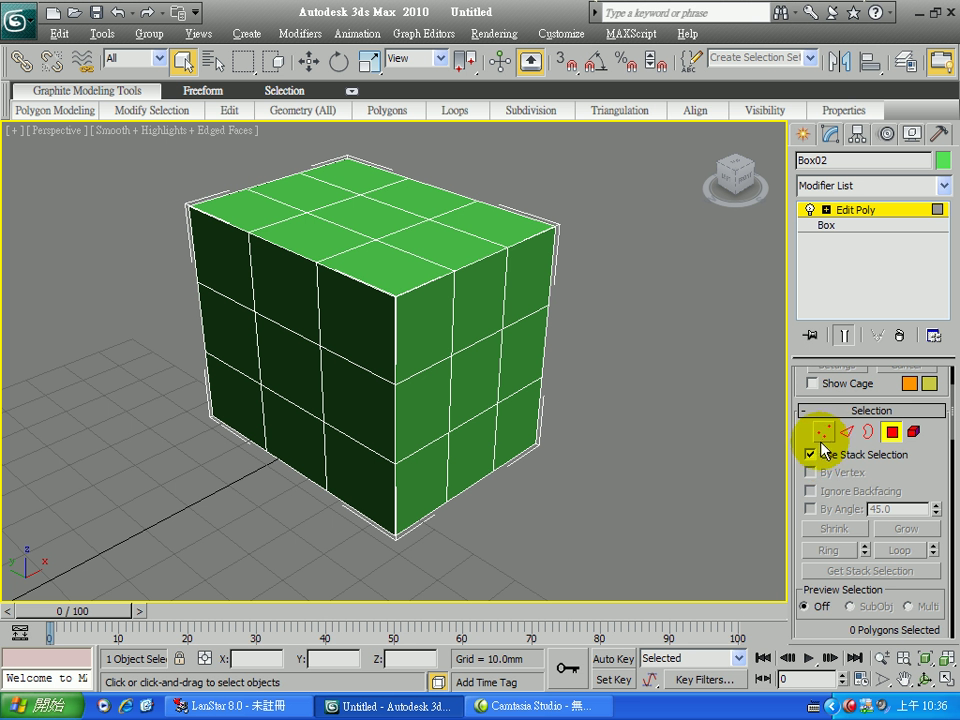
click(823, 434)
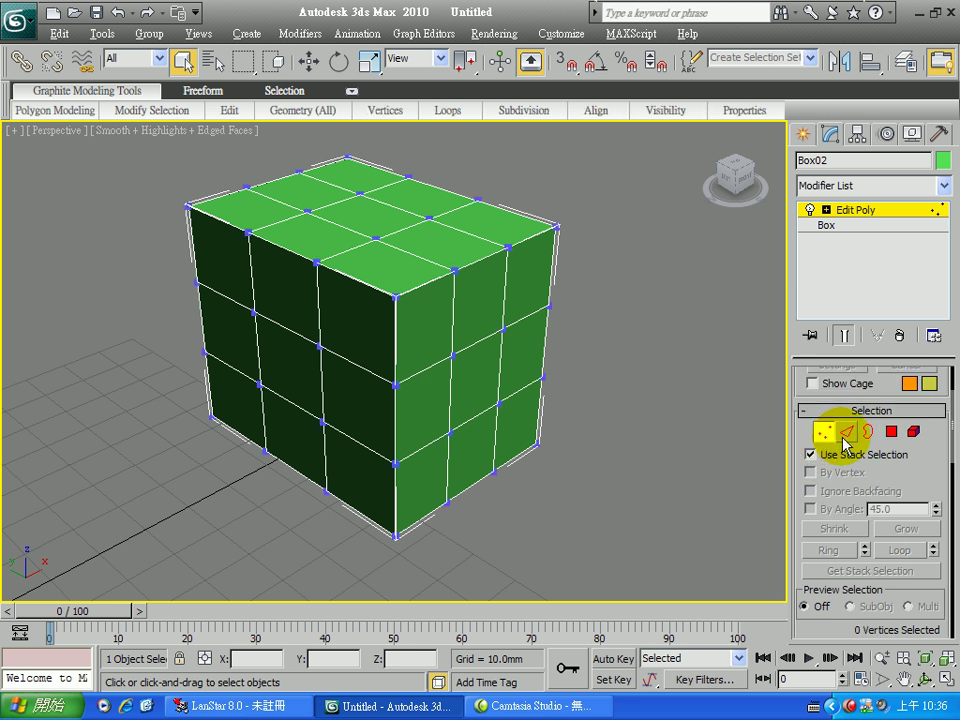
click(843, 434)
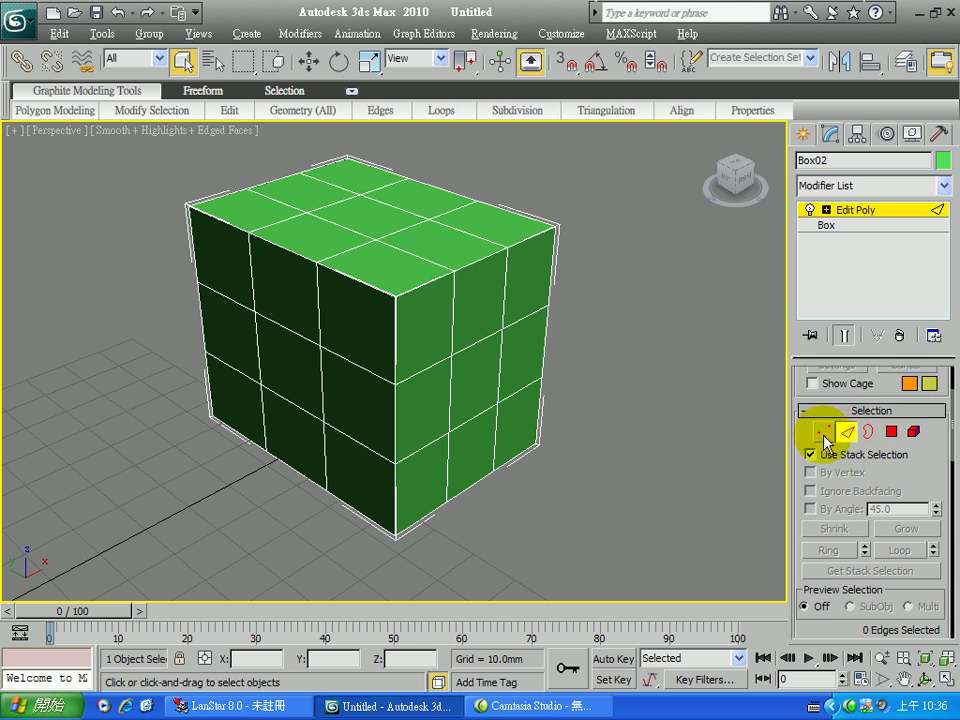
click(823, 434)
click(845, 433)
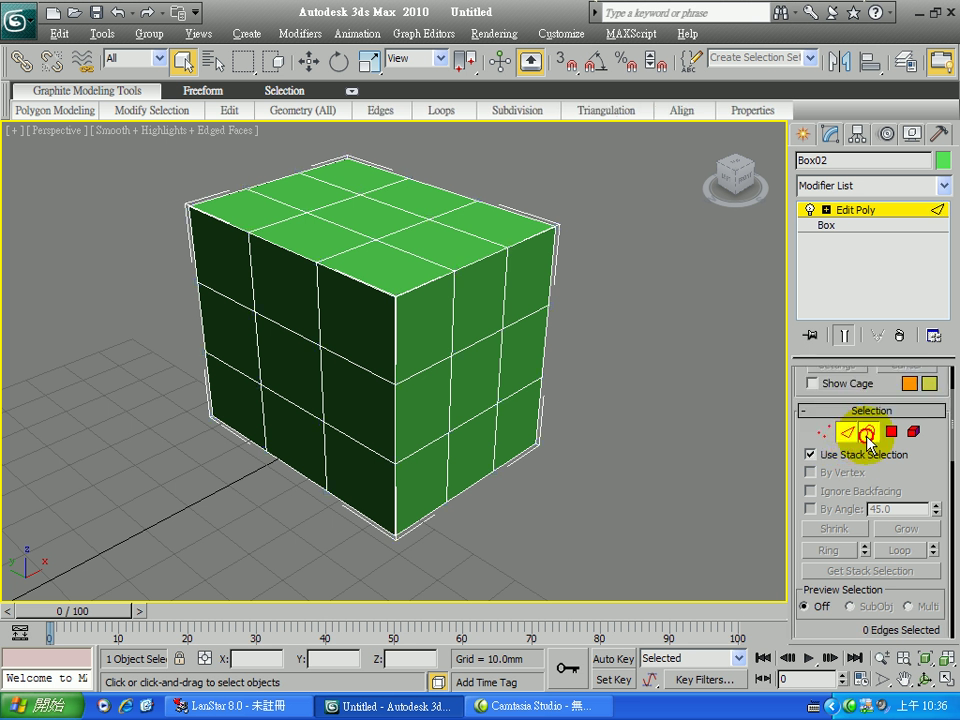
click(866, 436)
click(889, 436)
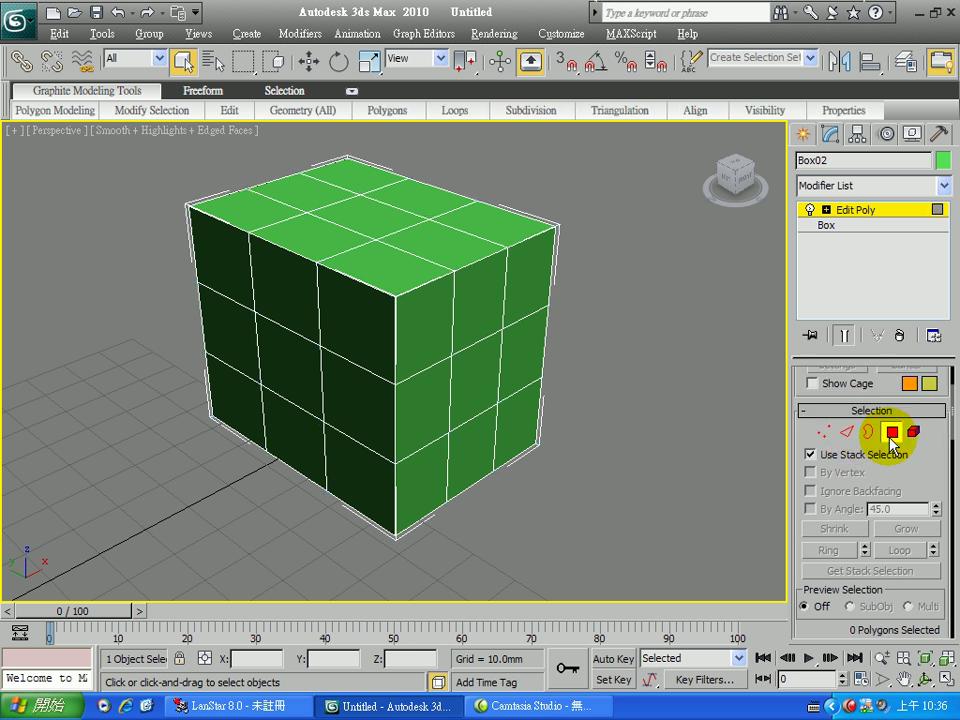
click(824, 433)
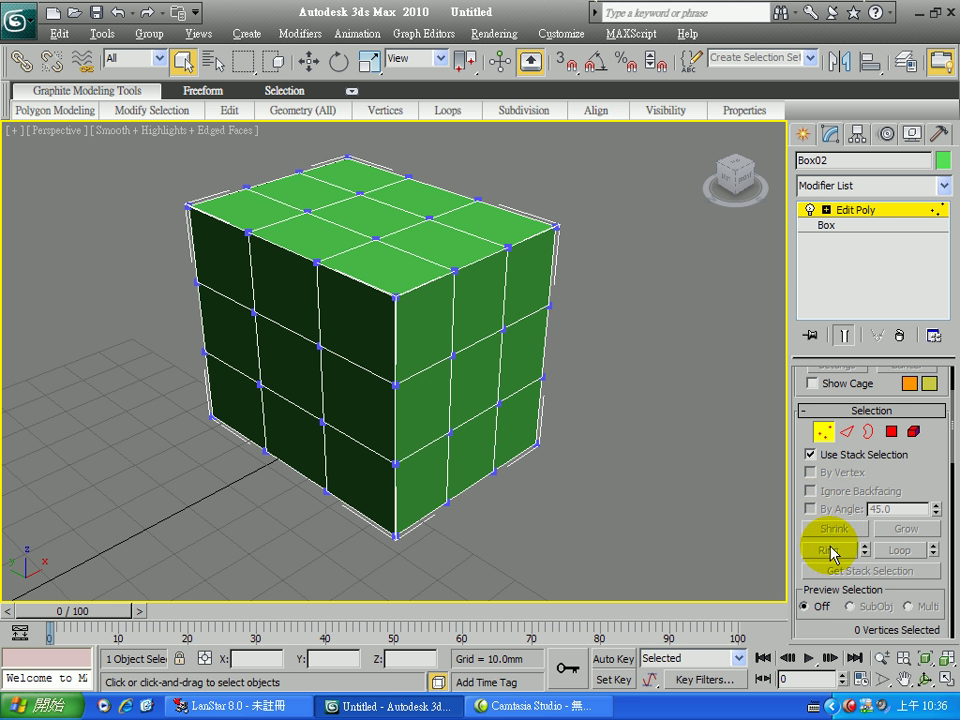
Toggle Use Stack Selection while switching between the edge and vertex levels, ending at vertex level with the option off.
click(810, 456)
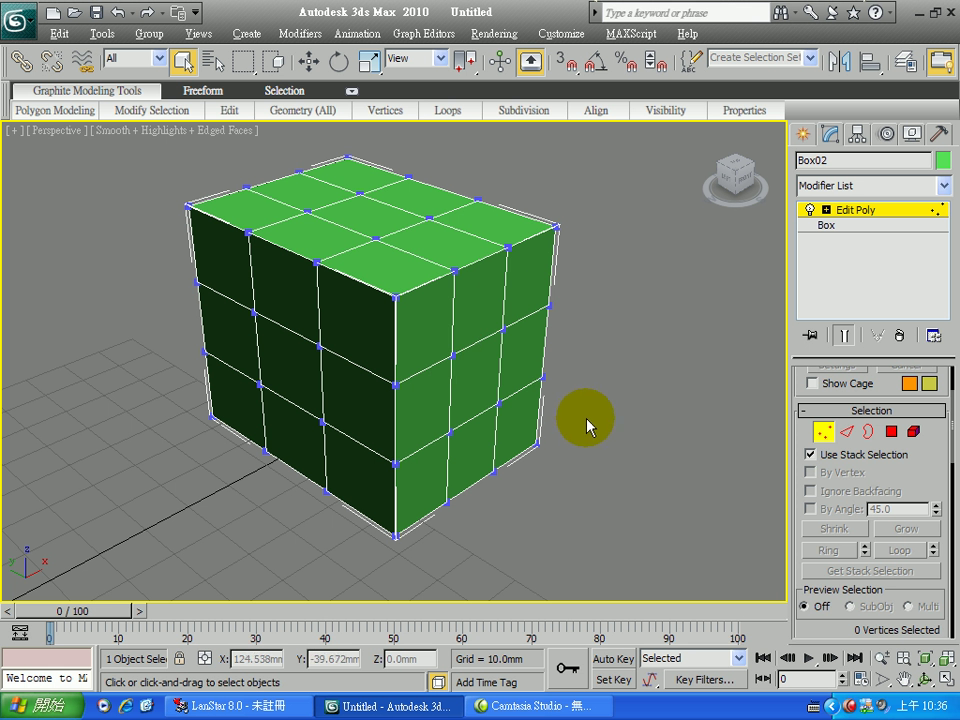
click(810, 455)
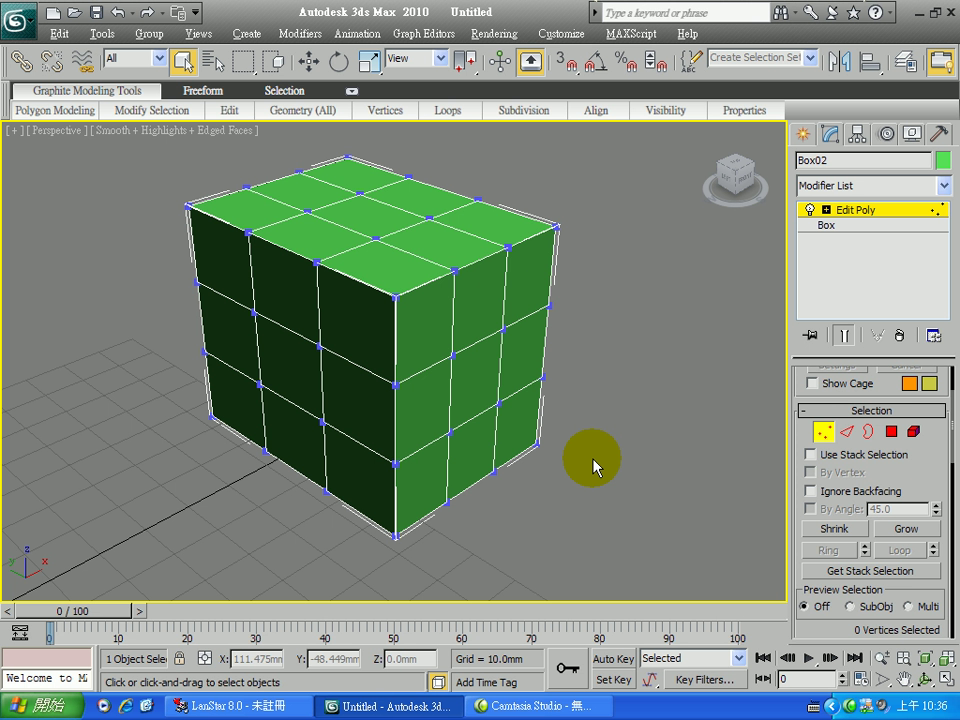
click(810, 455)
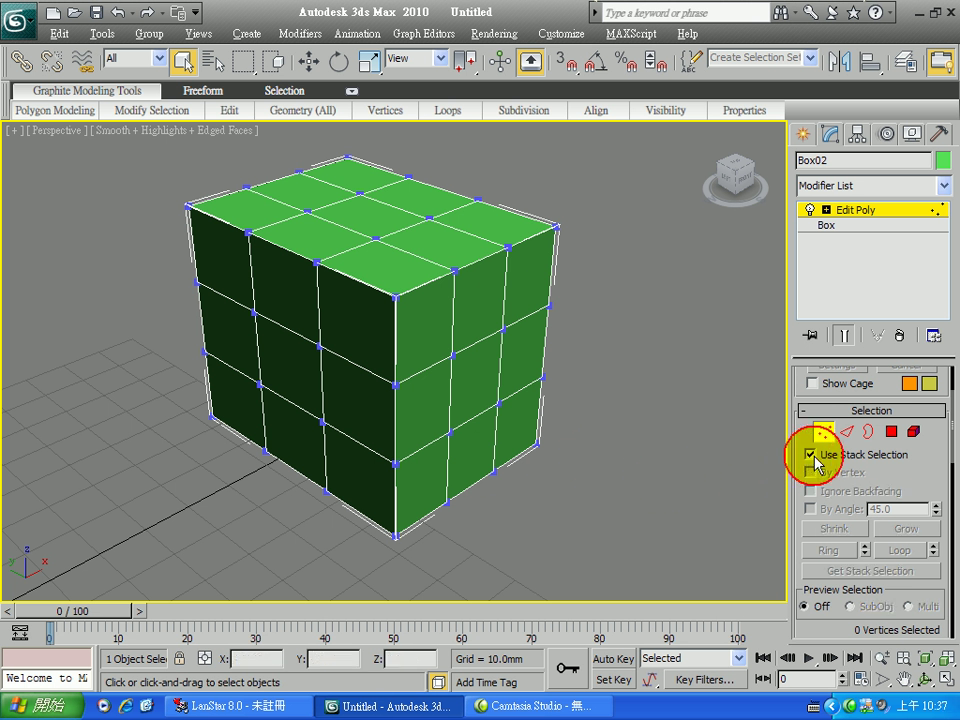
click(845, 432)
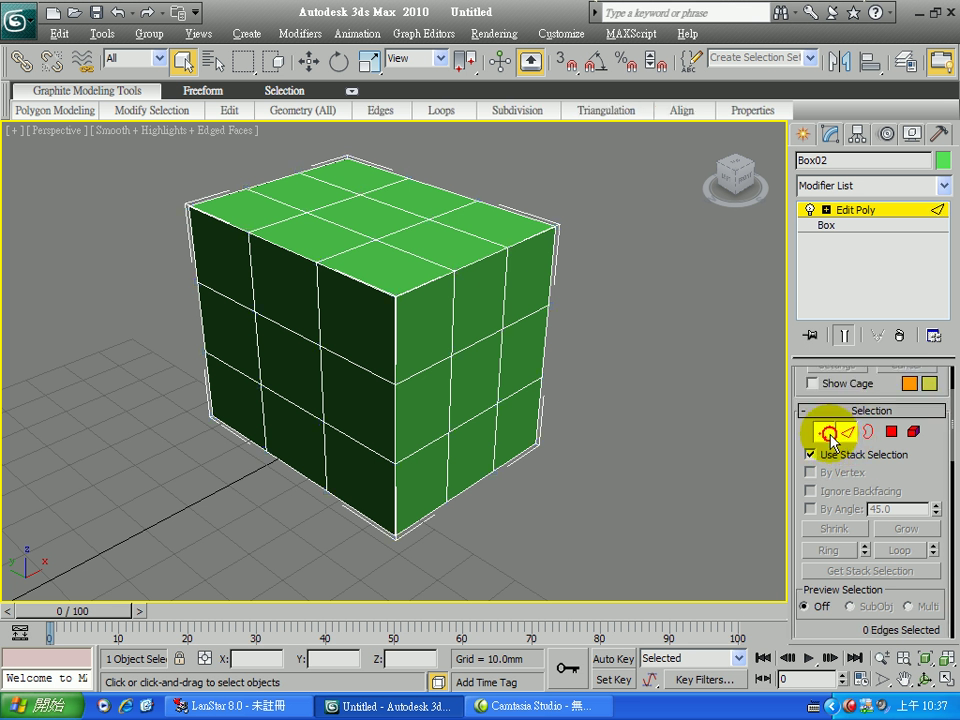
click(828, 436)
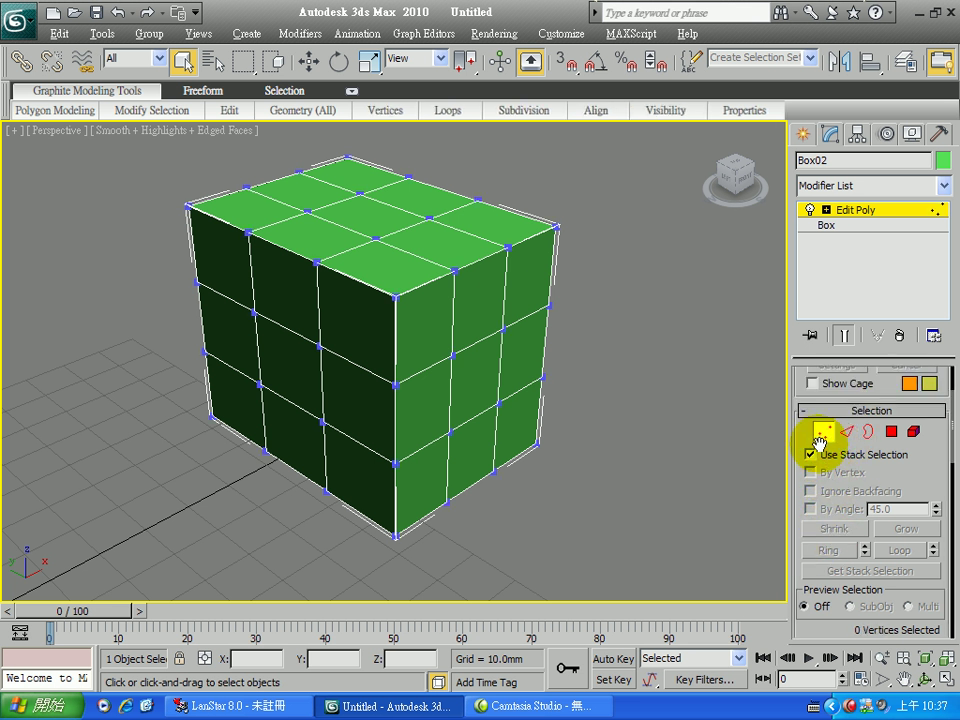
click(810, 455)
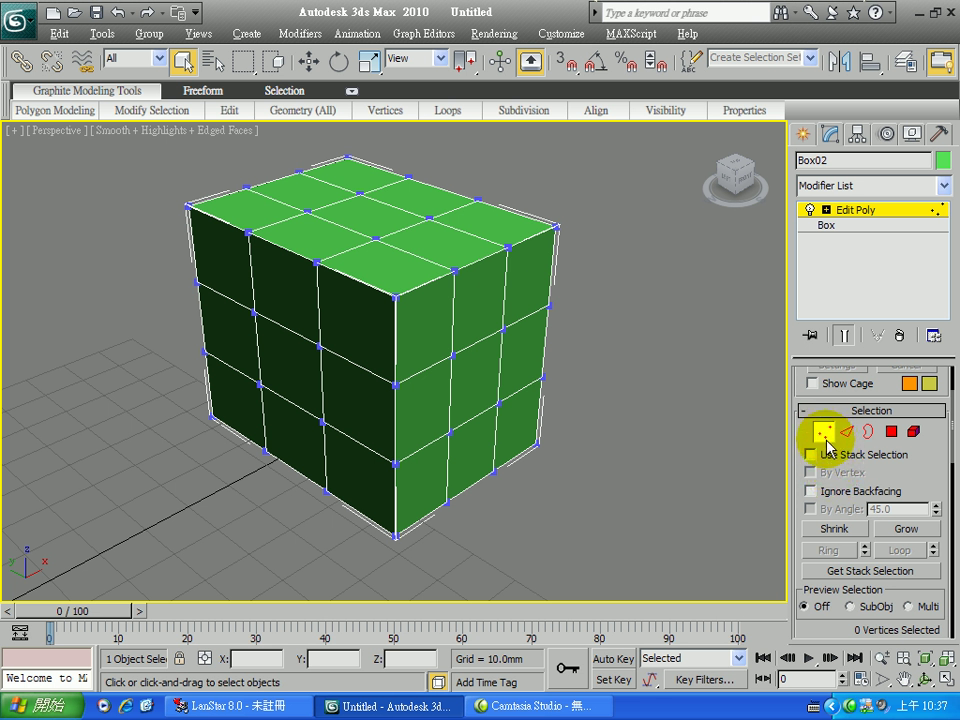
Select one inner vertex on the box's front face and region-select it together with the vertex directly above.
click(450, 434)
click(452, 436)
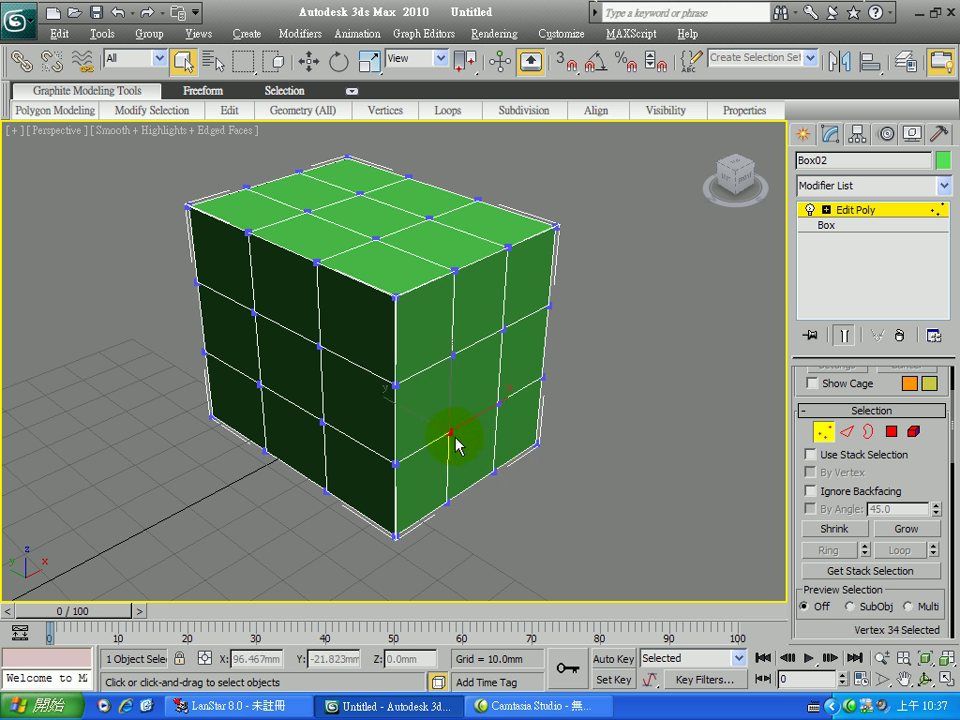
click(926, 683)
right_click(621, 558)
drag(465, 447, 437, 333)
drag(460, 452, 445, 344)
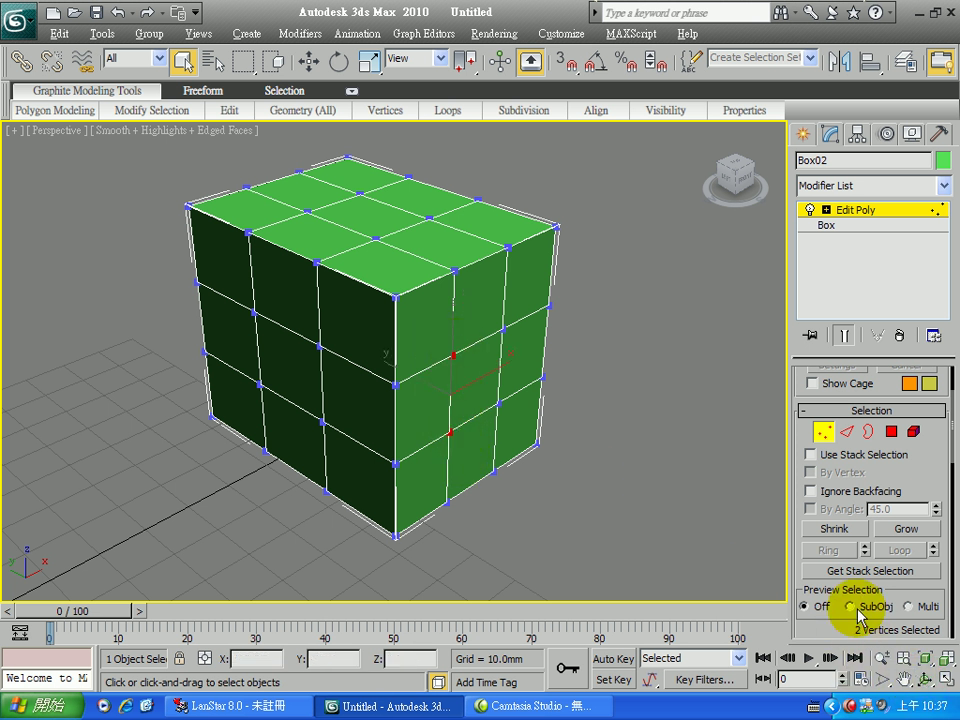
Clear the selection, turn on Ignore Backfacing, region-select the six middle vertices of the front face and shrink that selection.
click(928, 680)
drag(557, 414, 414, 407)
right_click(475, 453)
click(439, 378)
scroll(420, 373, up, 5)
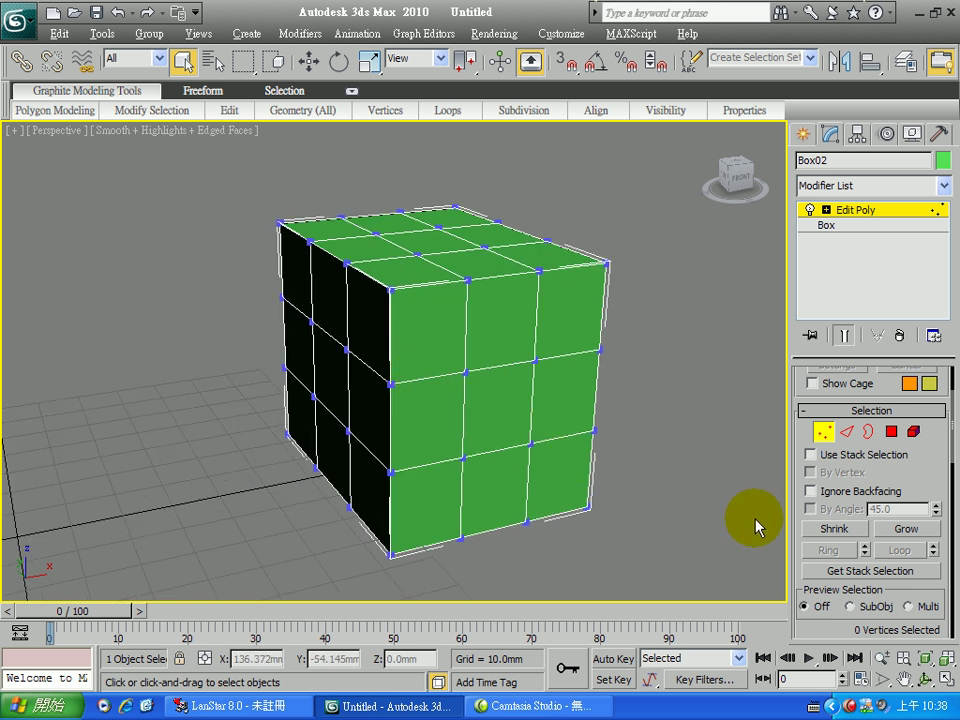
click(811, 492)
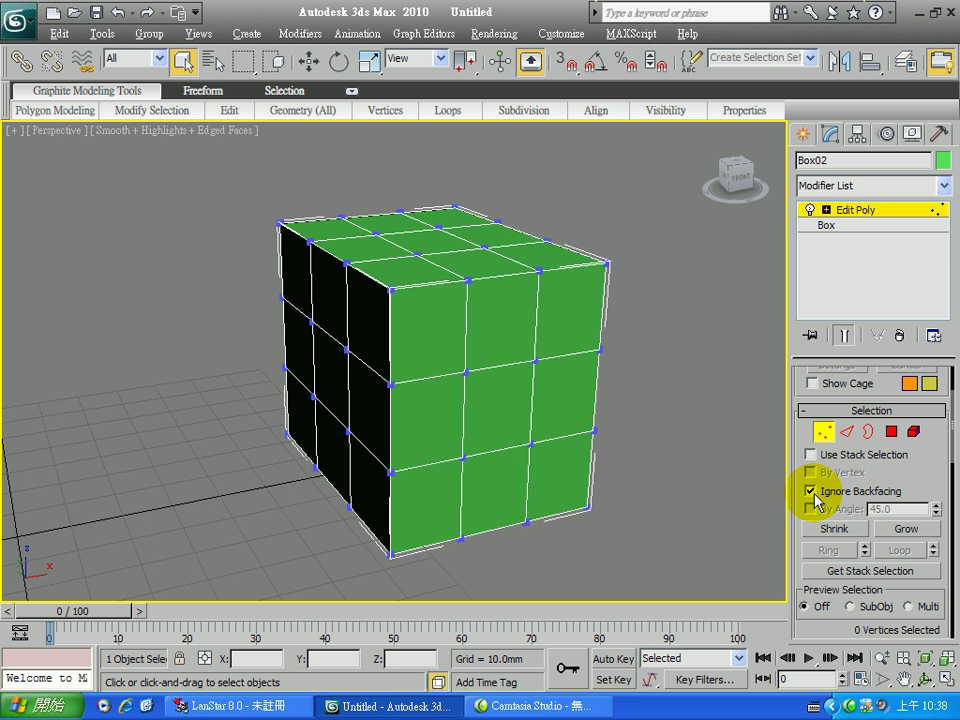
drag(556, 490, 452, 268)
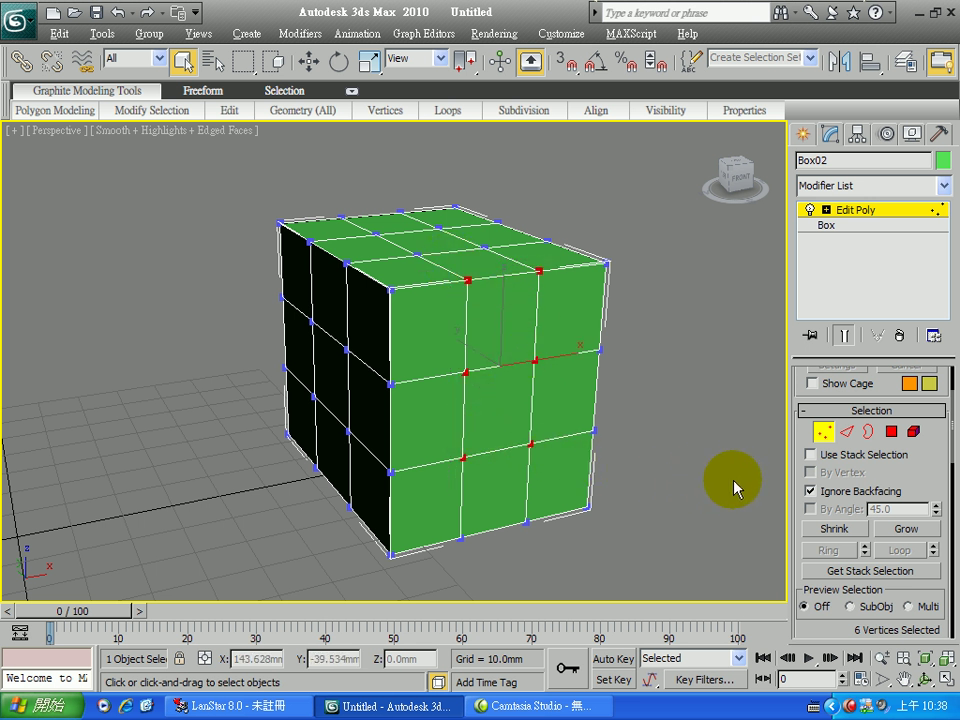
click(818, 530)
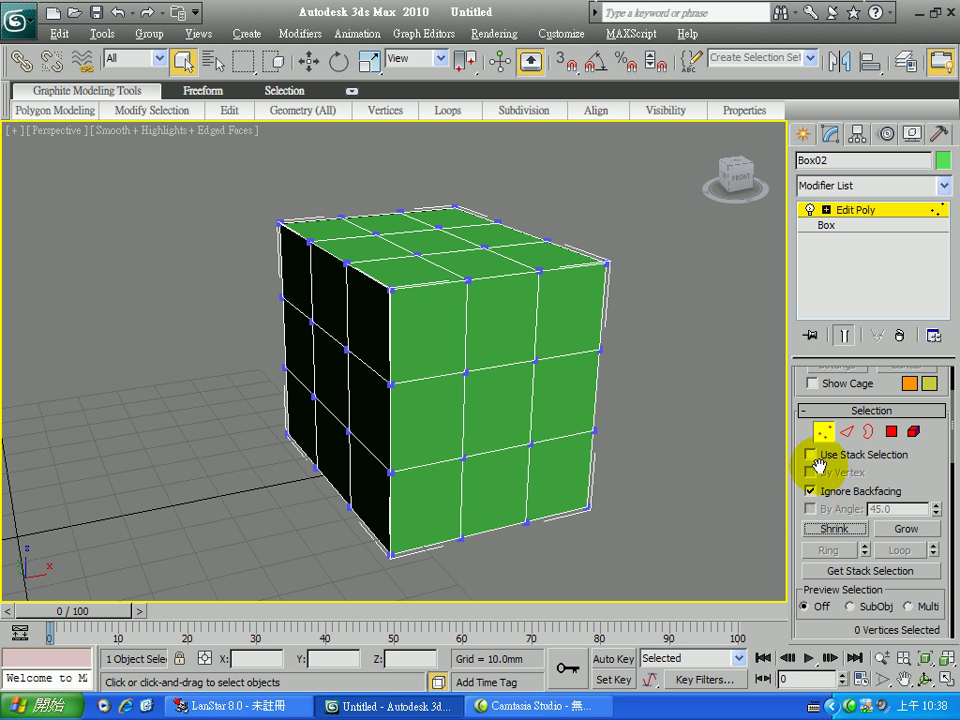
At edge level, region-select the edges around the box's near vertical corner, shrink the selection twice and clear it.
click(846, 431)
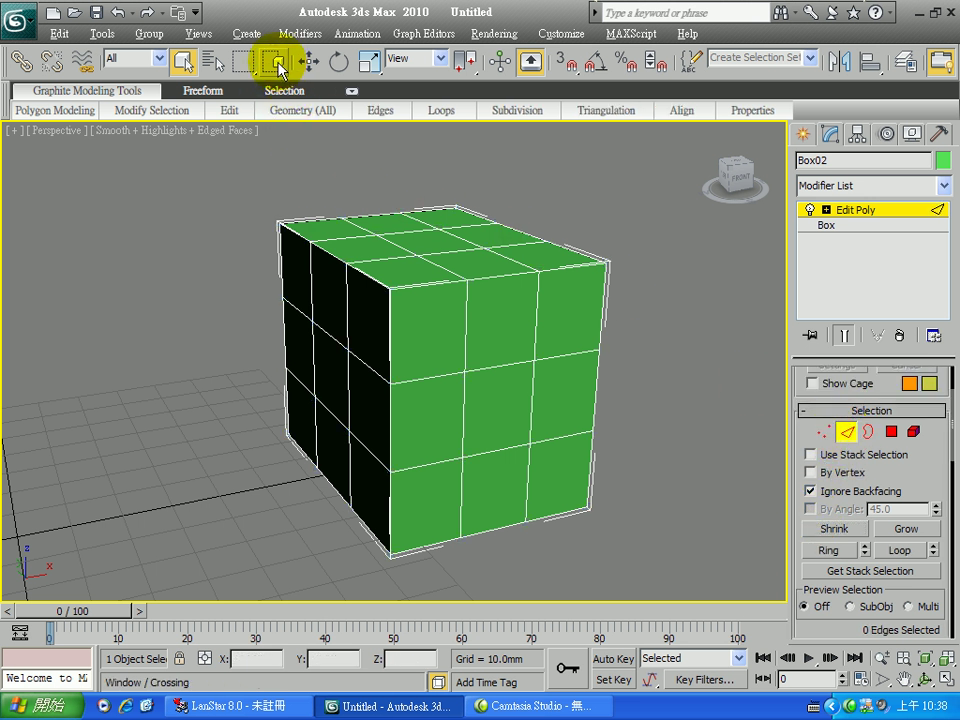
click(278, 64)
drag(557, 497, 333, 253)
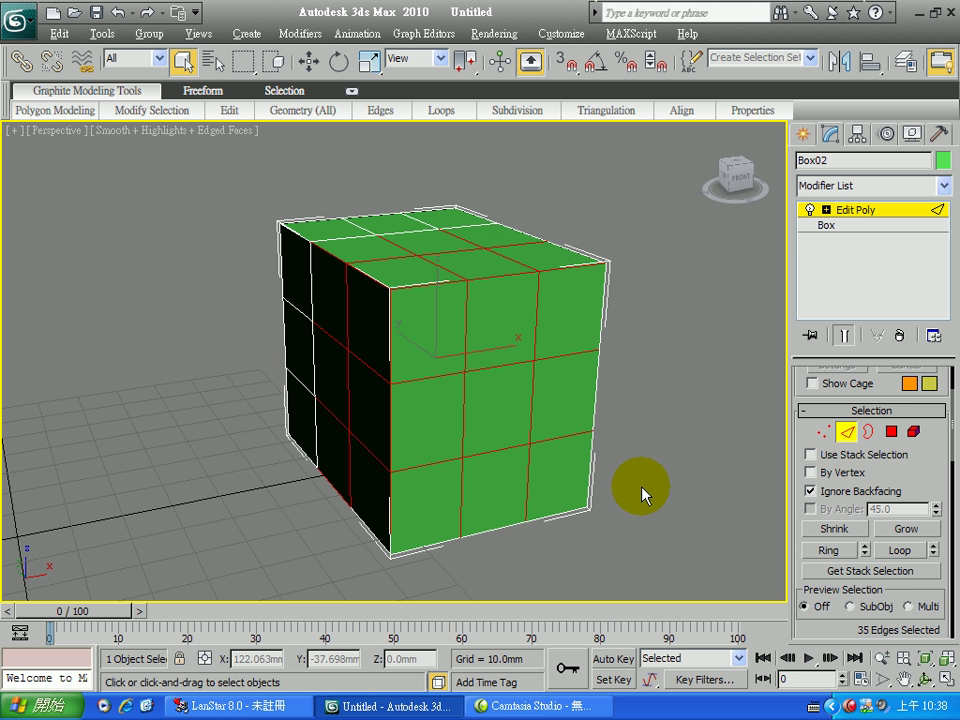
click(834, 531)
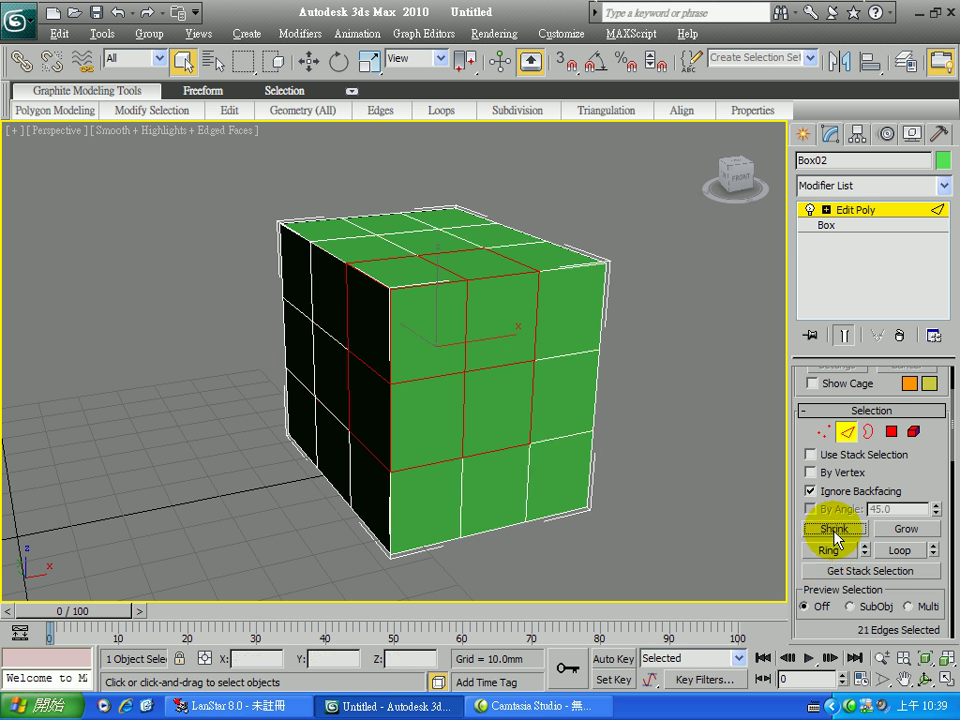
click(834, 531)
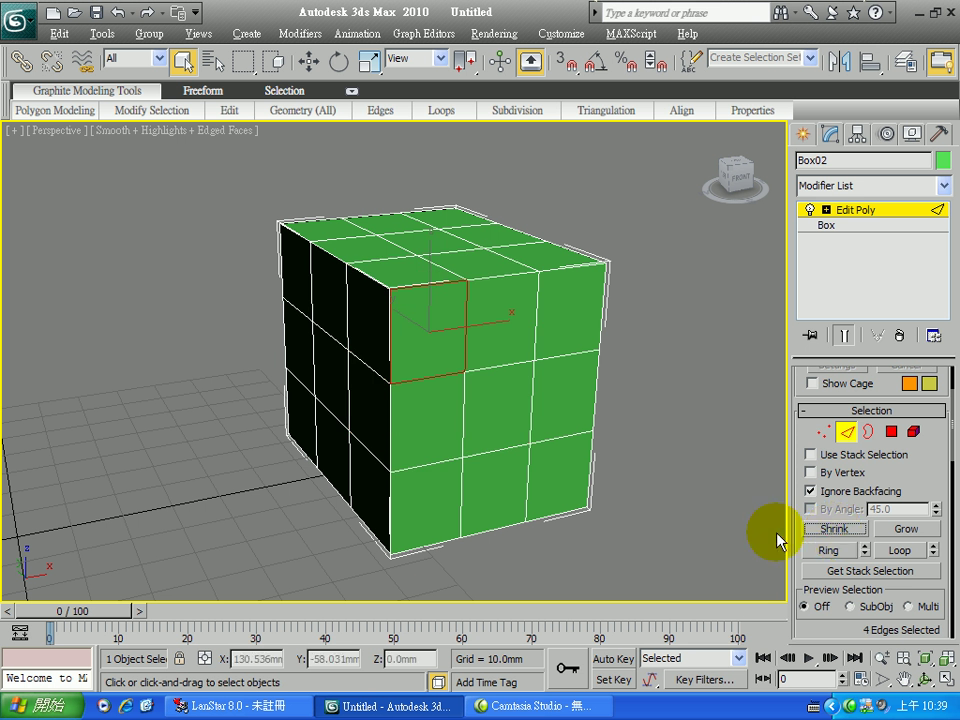
click(705, 531)
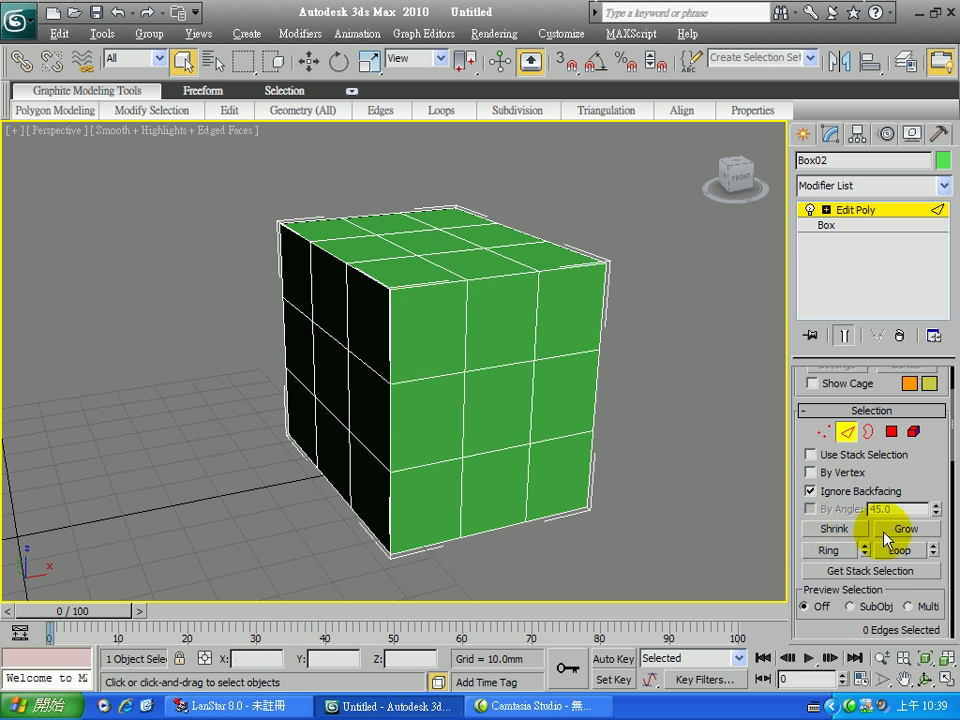
At vertex level, select the lower-left inner vertex of the front face and grow the selection twice.
click(823, 431)
click(466, 458)
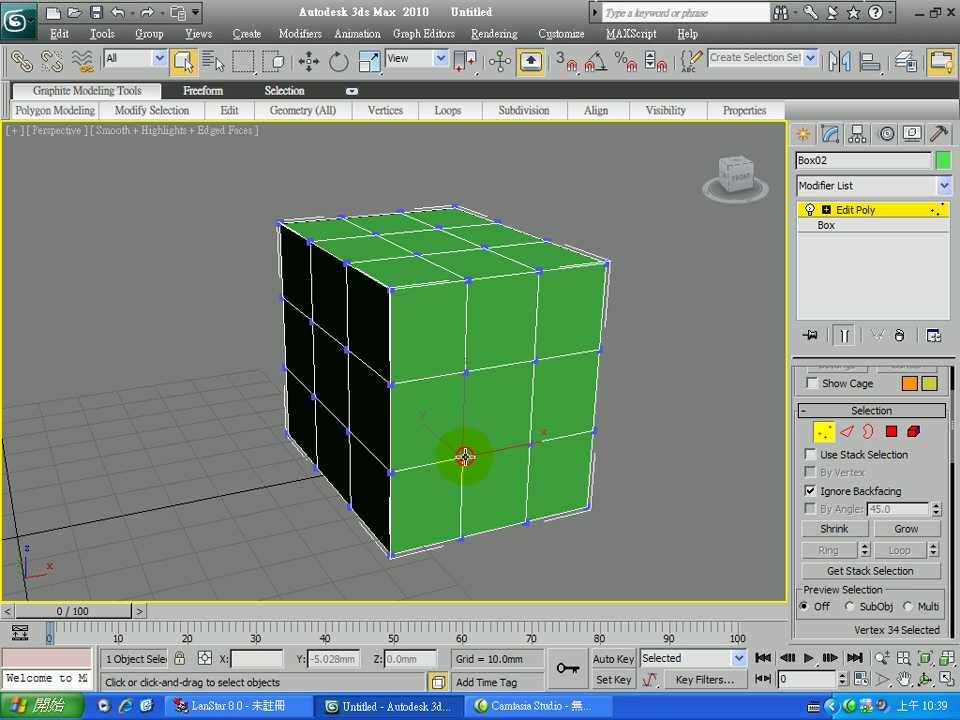
click(893, 536)
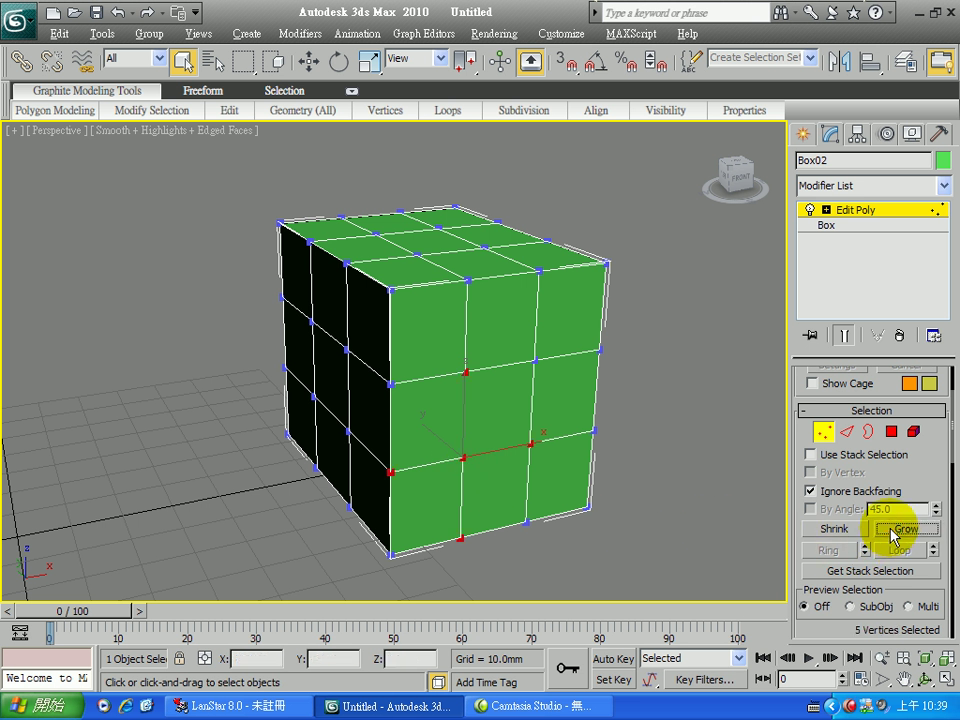
click(893, 536)
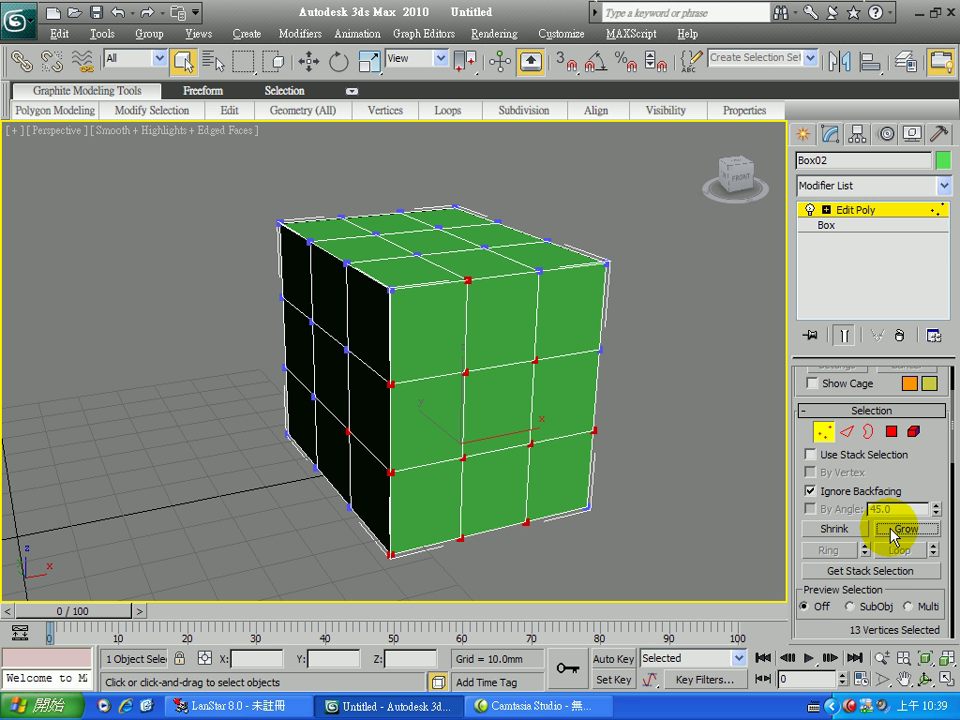
At edge level, select the upper horizontal edge in the front face's middle column, grow the selection twice and clear it.
click(848, 431)
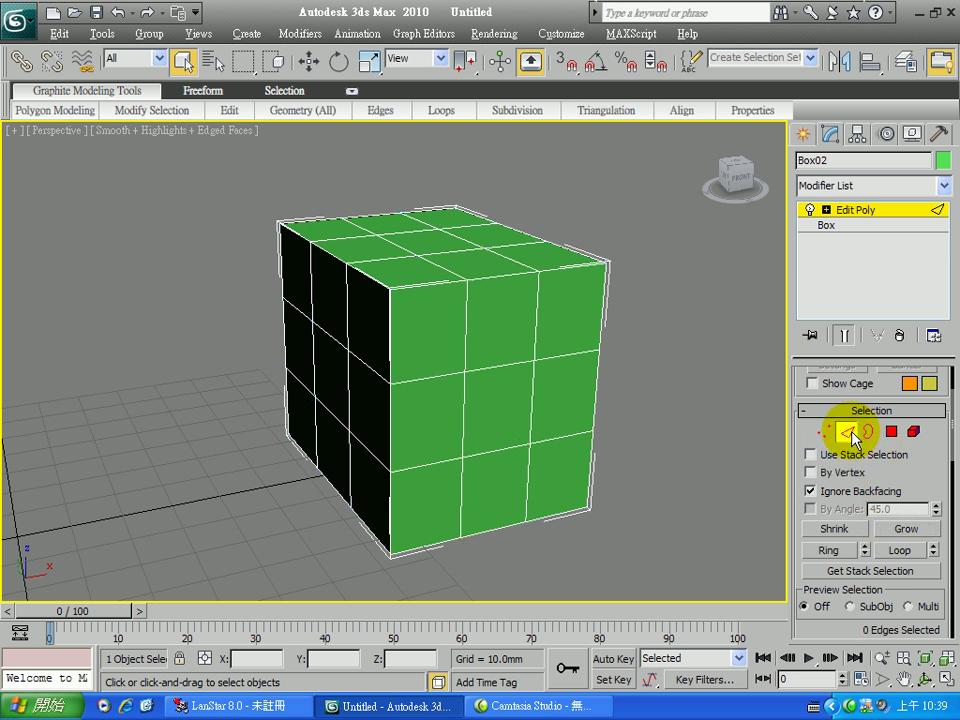
click(514, 363)
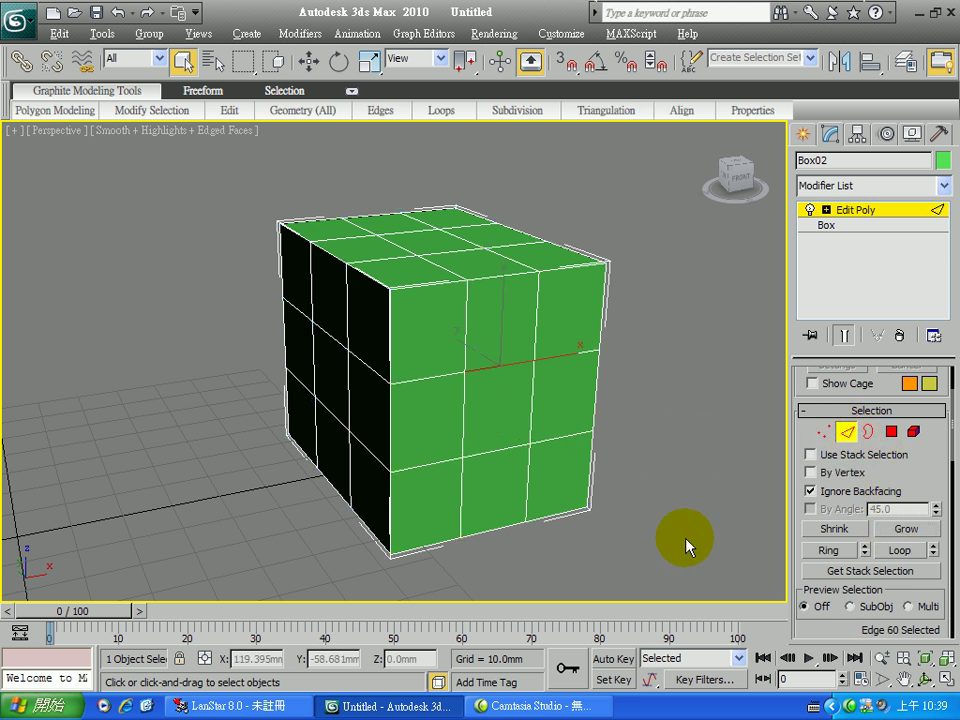
click(885, 537)
click(892, 535)
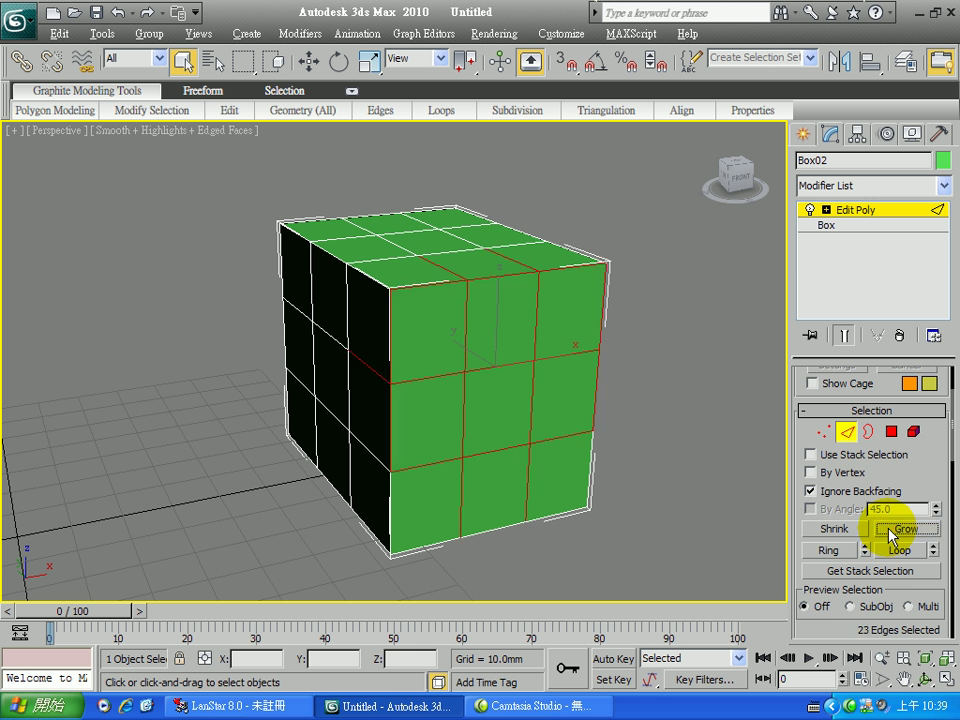
click(715, 484)
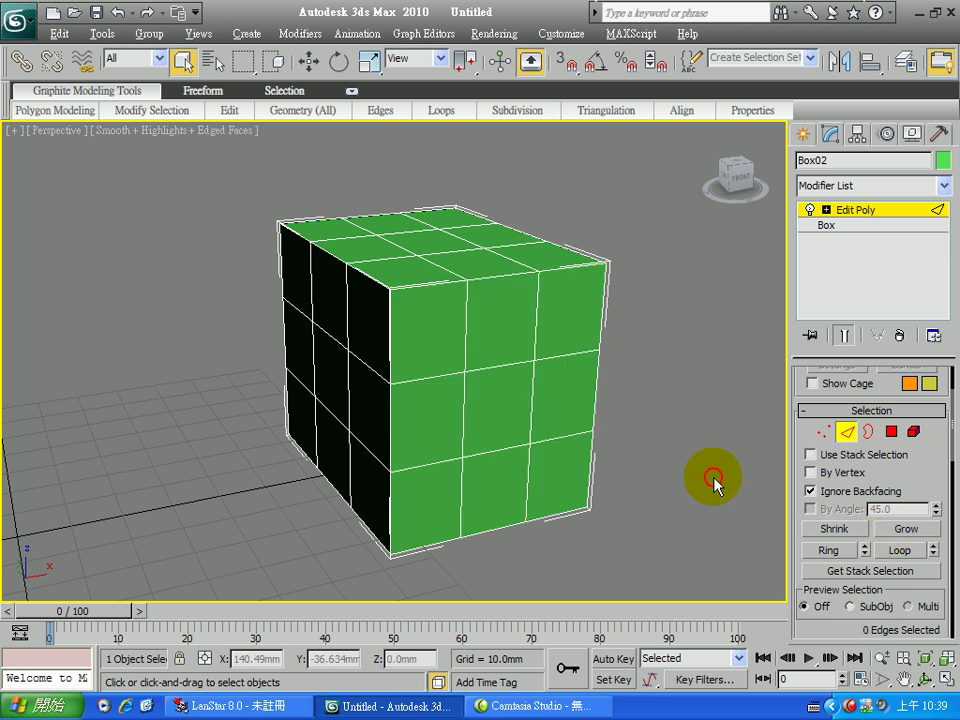
At polygon level, select the lower-right polygon of the front face, grow the selection twice and clear it.
click(891, 433)
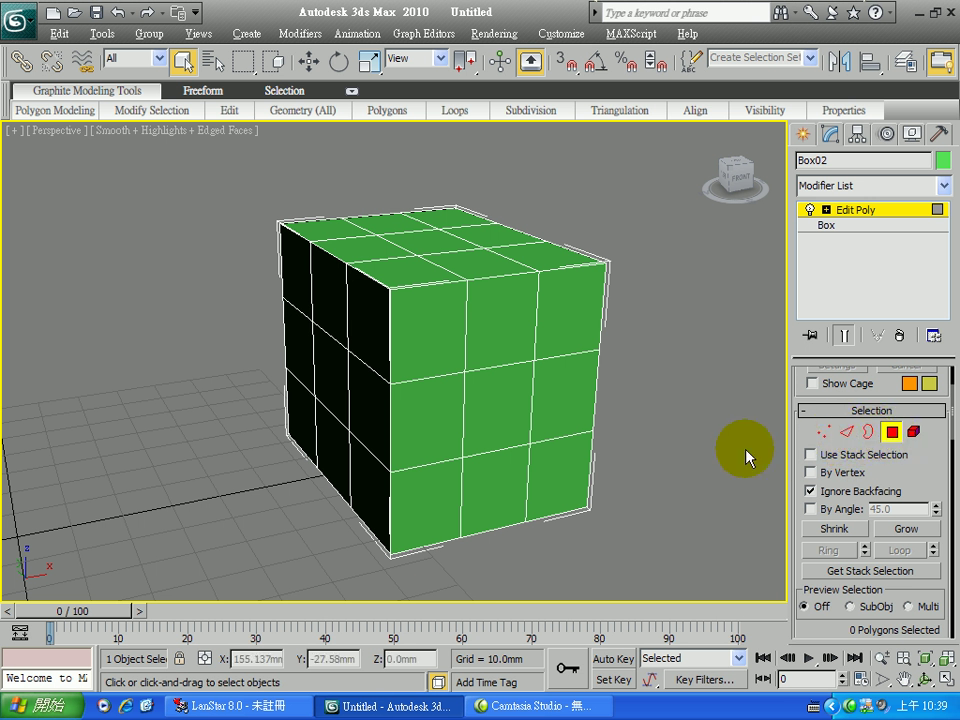
click(574, 465)
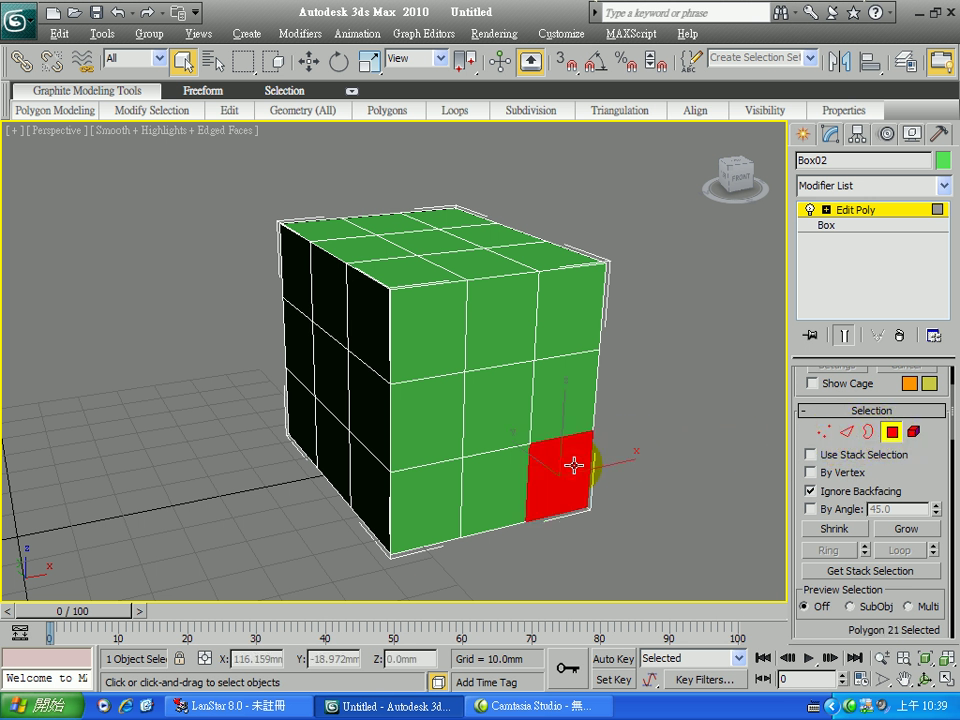
click(923, 533)
click(923, 533)
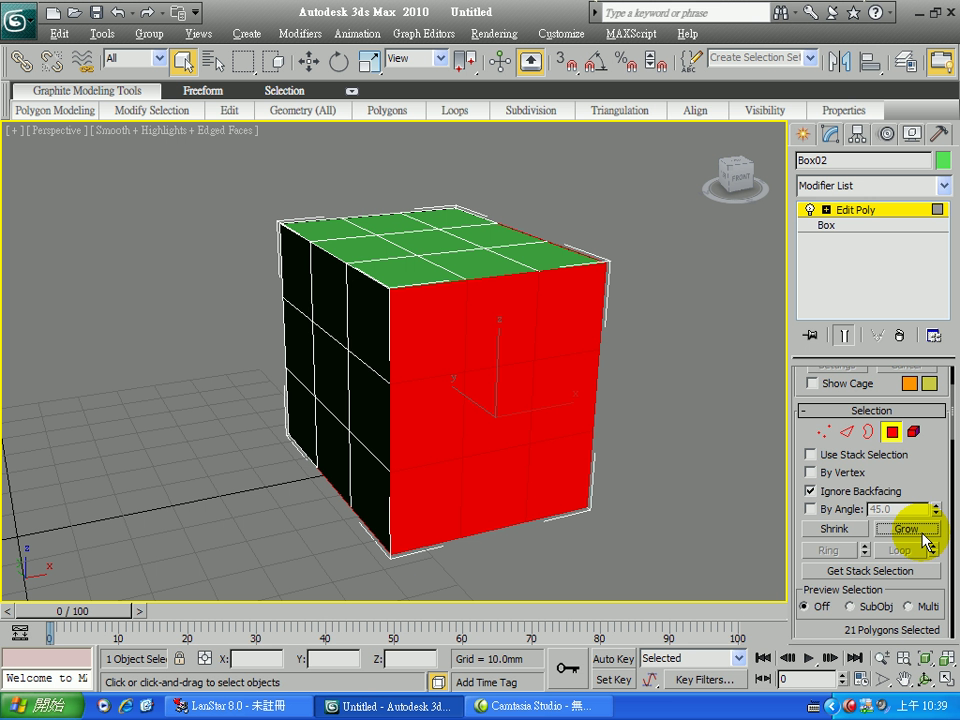
click(711, 482)
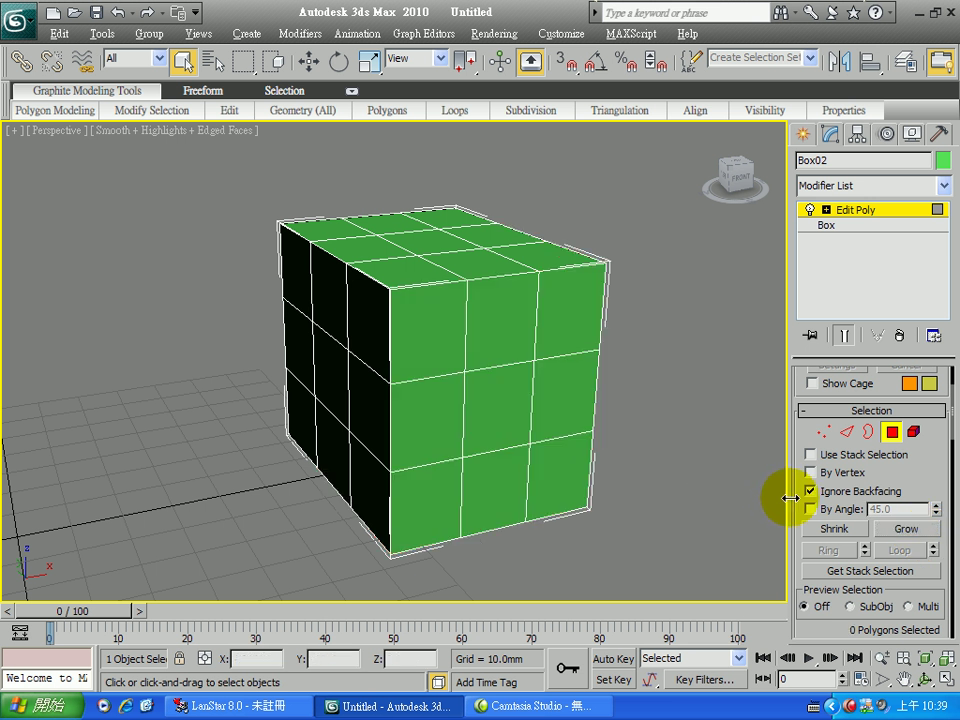
Clear the vertex selection, and at edge level use By Vertex to select the edges around the front face's lower-right inner vertex, switching it off and deselecting.
click(824, 433)
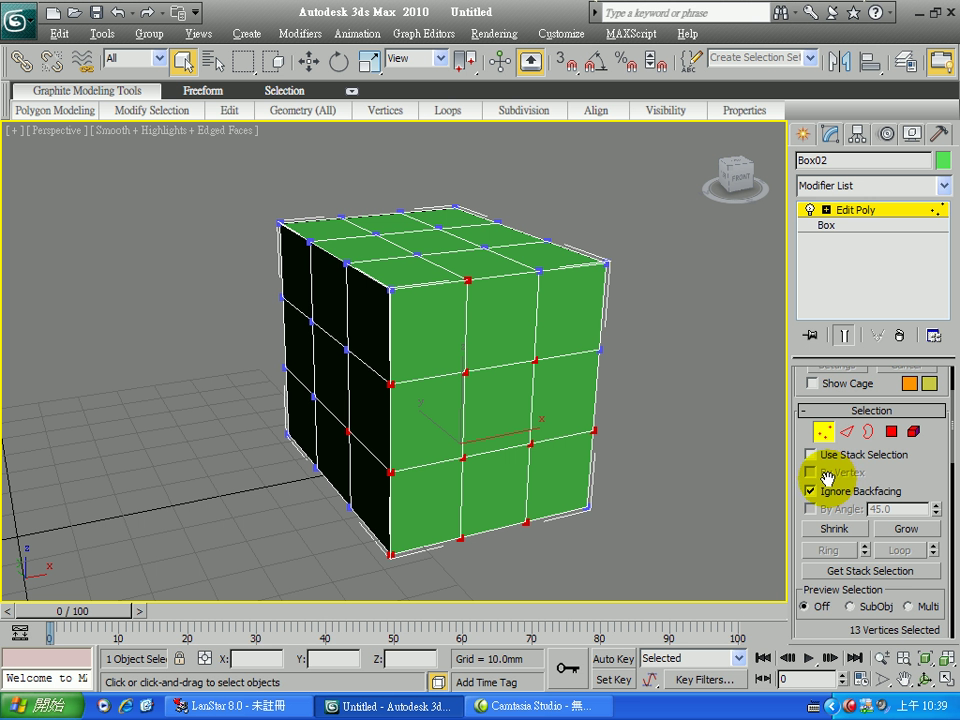
click(697, 454)
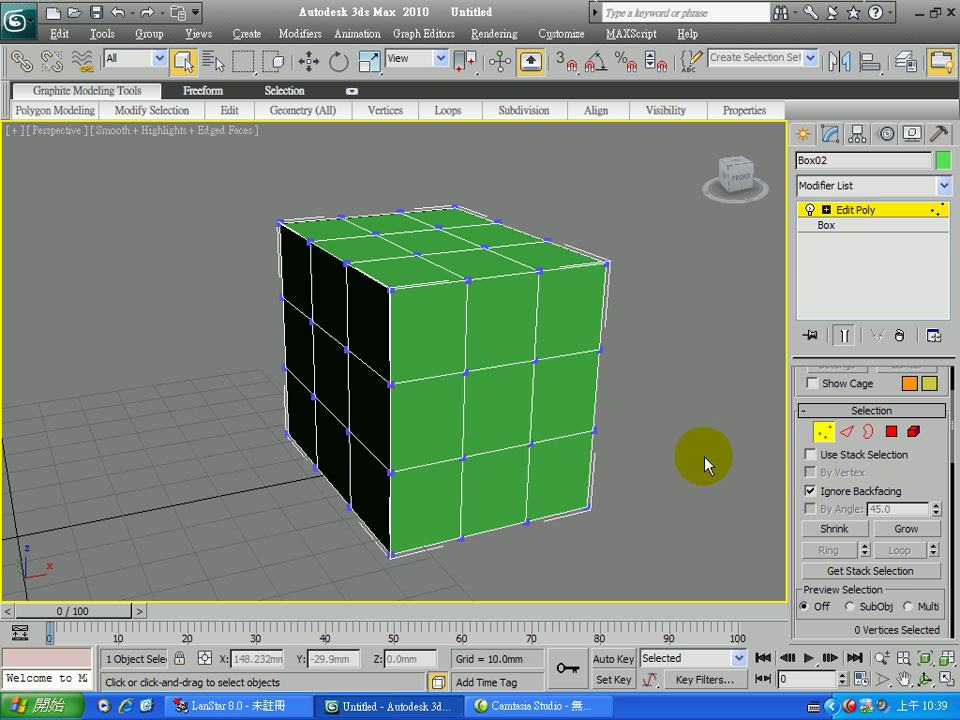
click(845, 437)
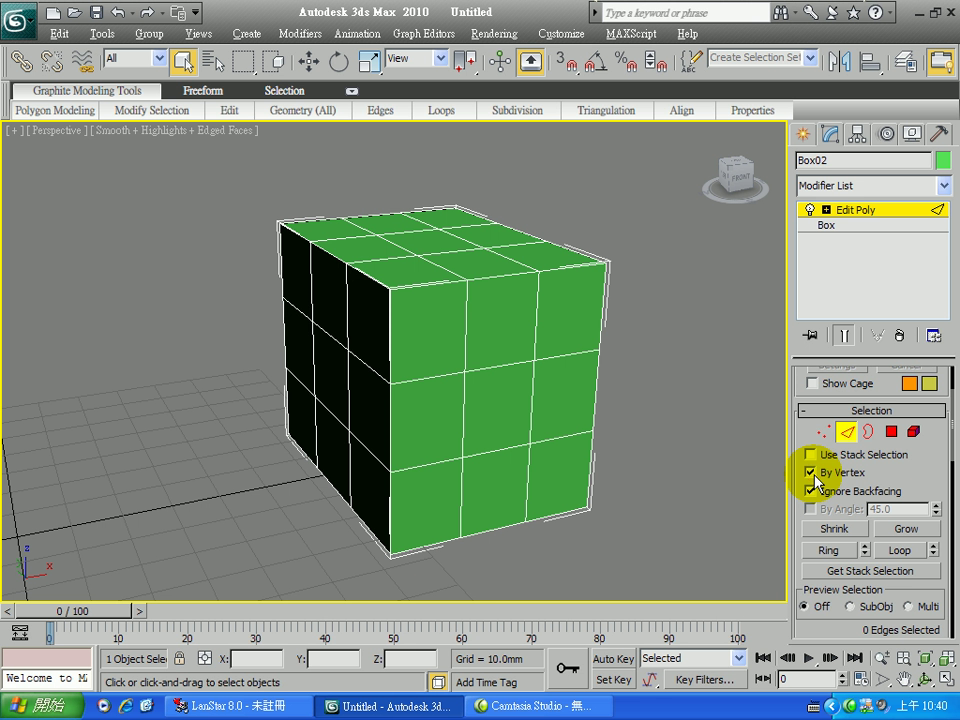
click(531, 445)
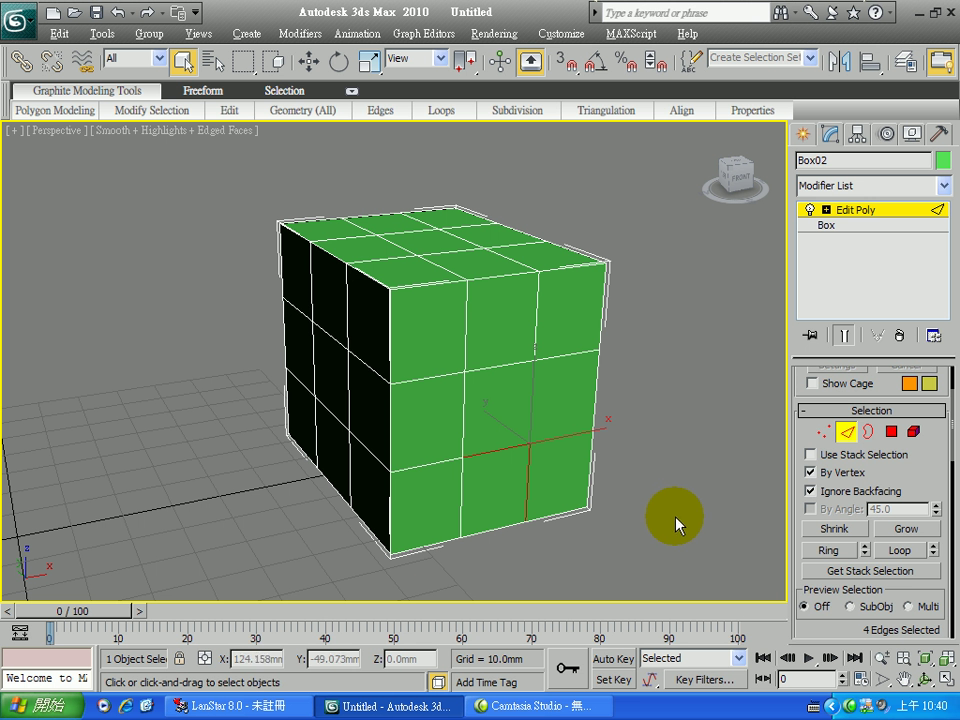
click(810, 471)
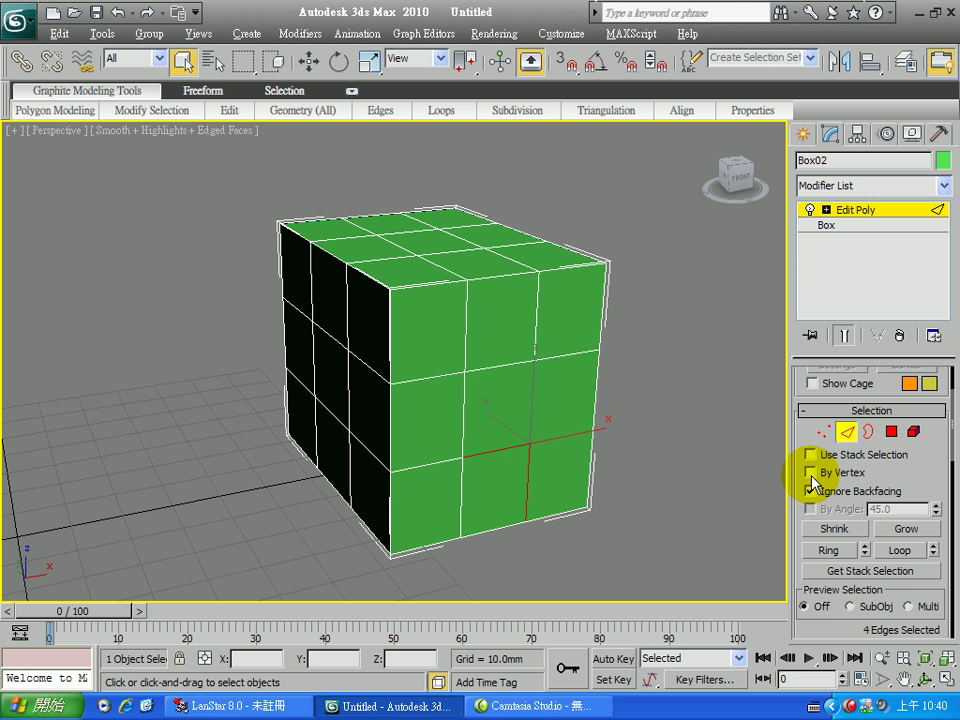
click(671, 482)
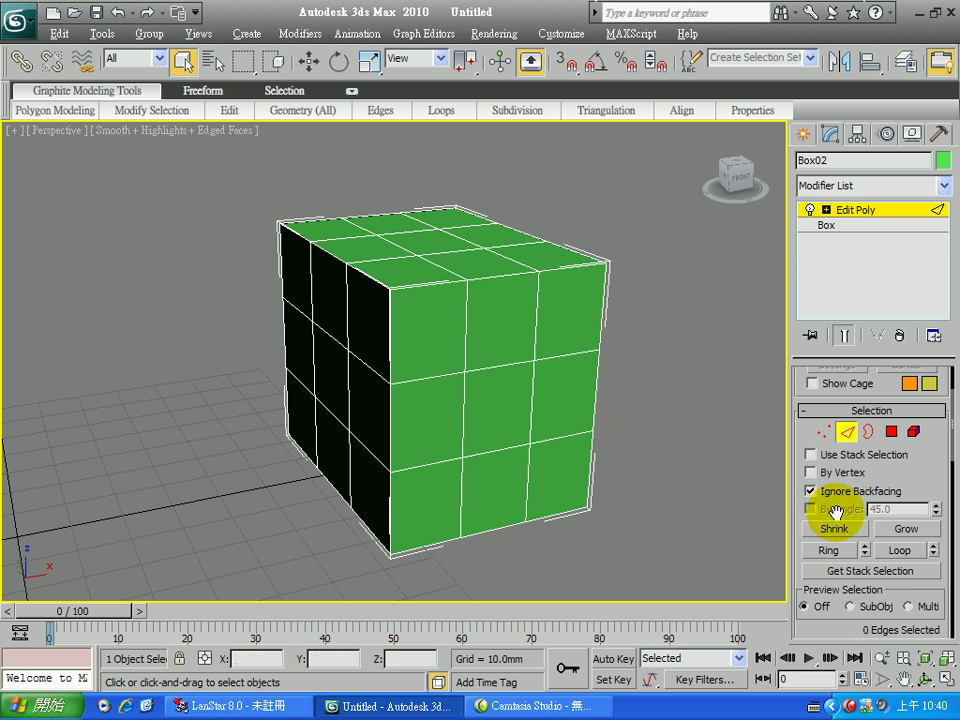
At polygon level, enable By Angle with a value of 30 and select all coplanar polygons of the front face.
click(892, 432)
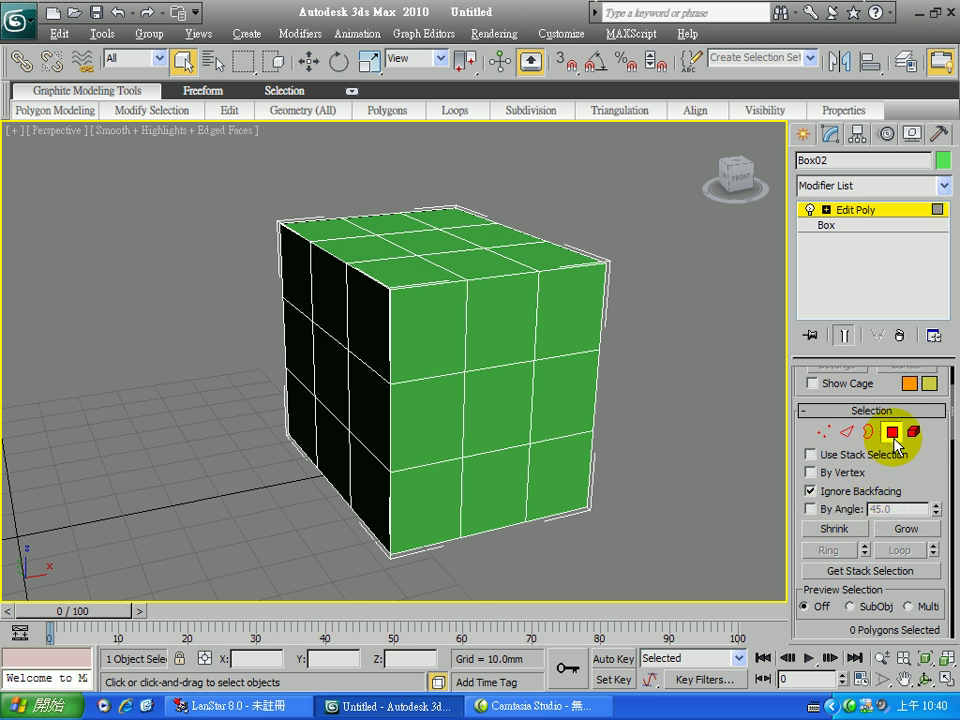
click(810, 509)
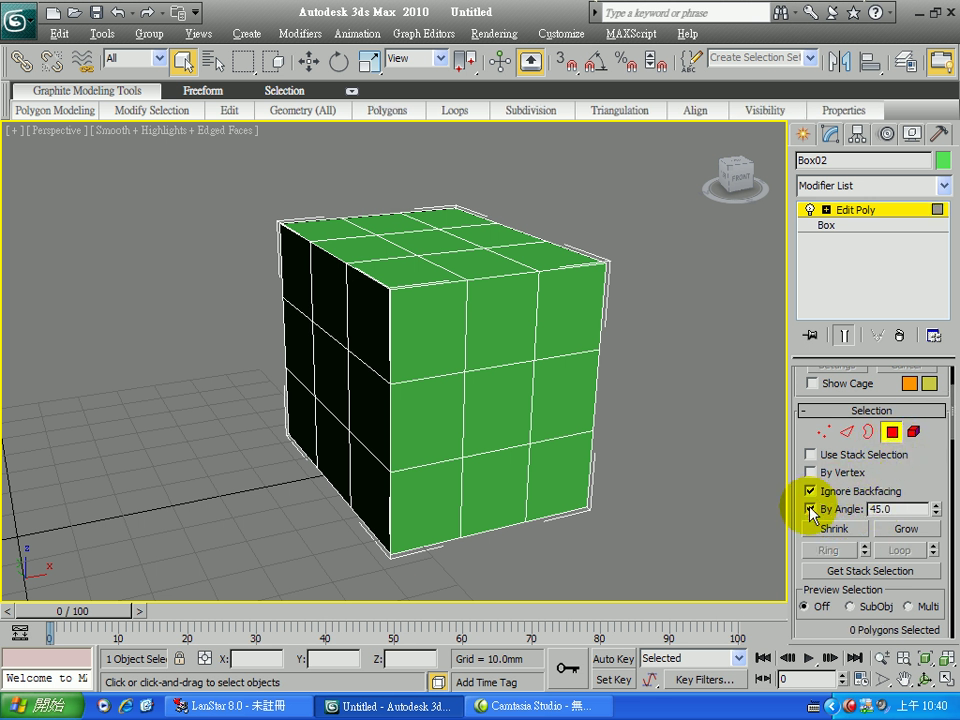
double_click(903, 509)
text(30)
key(Return)
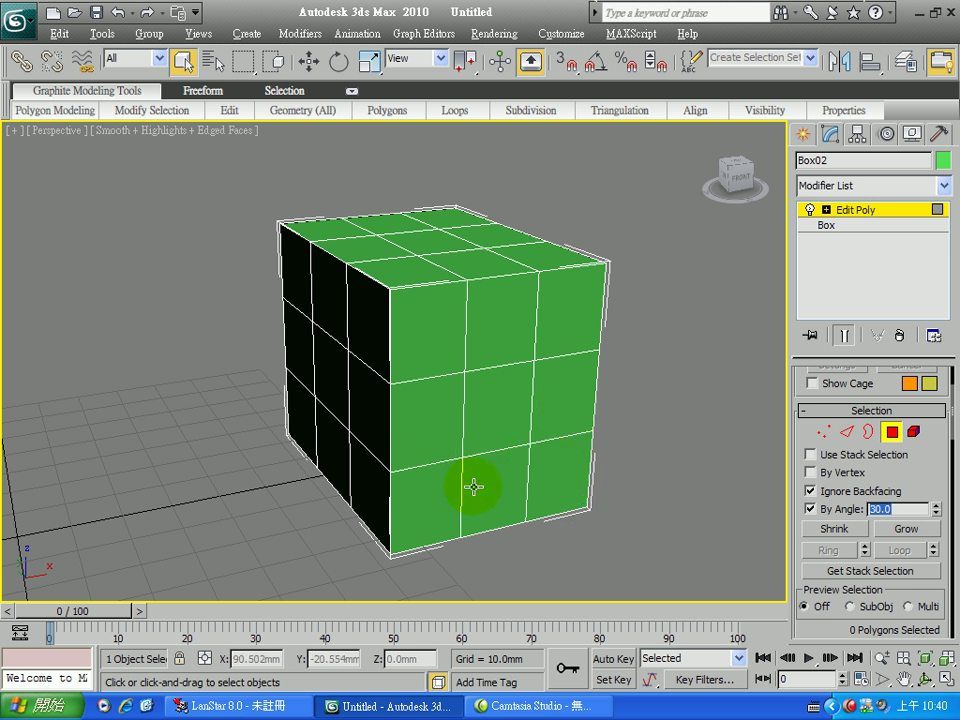
click(567, 482)
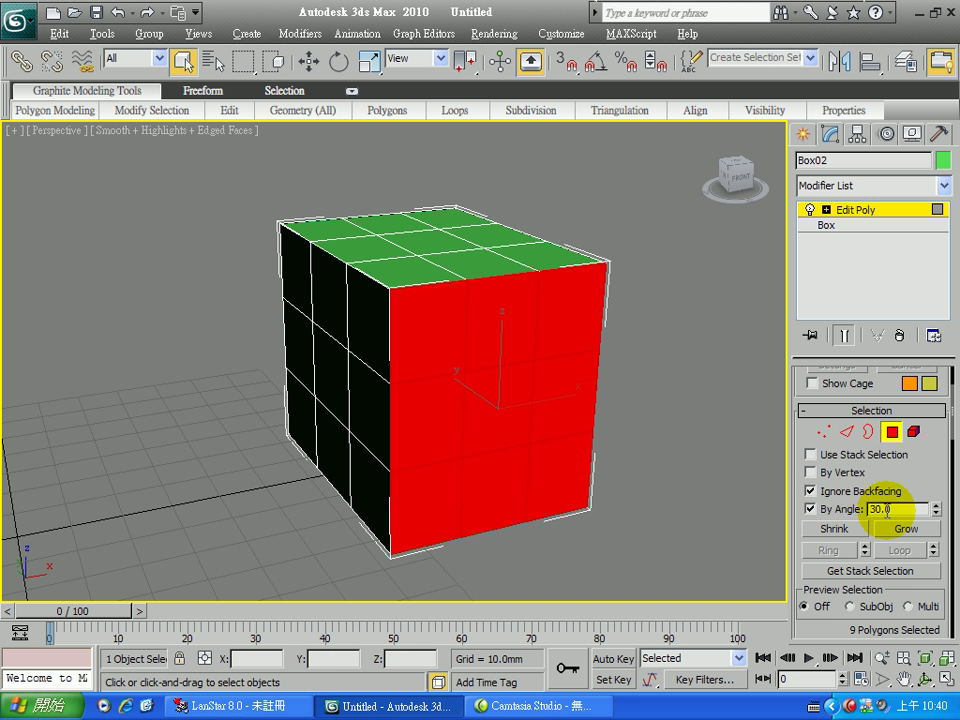
Turn off By Angle and select only the lower-right polygon of the front face.
drag(898, 511, 855, 513)
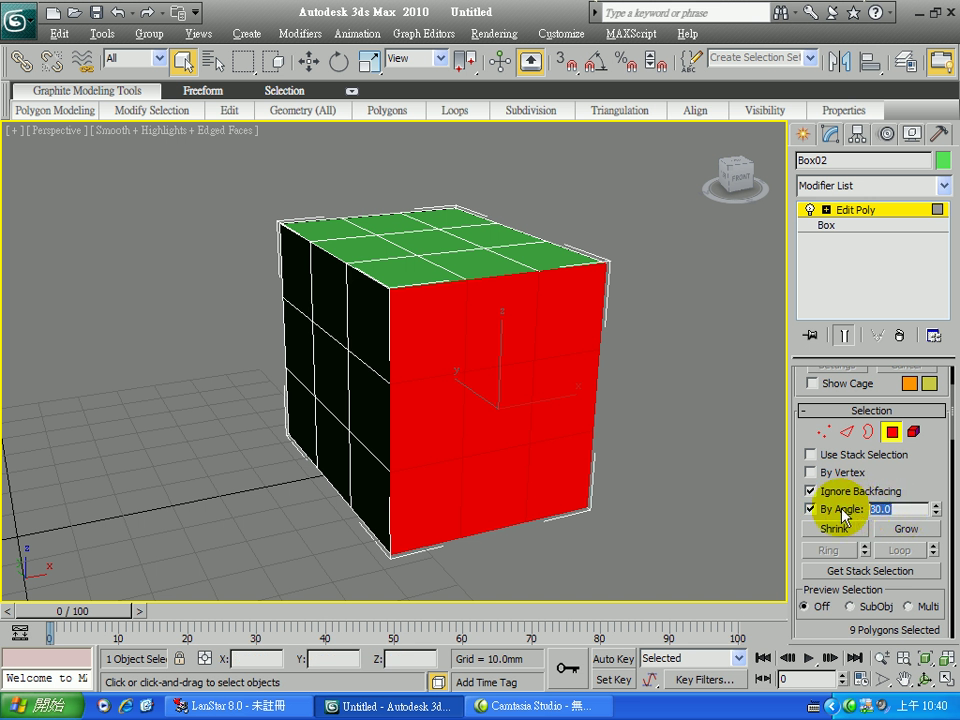
click(843, 511)
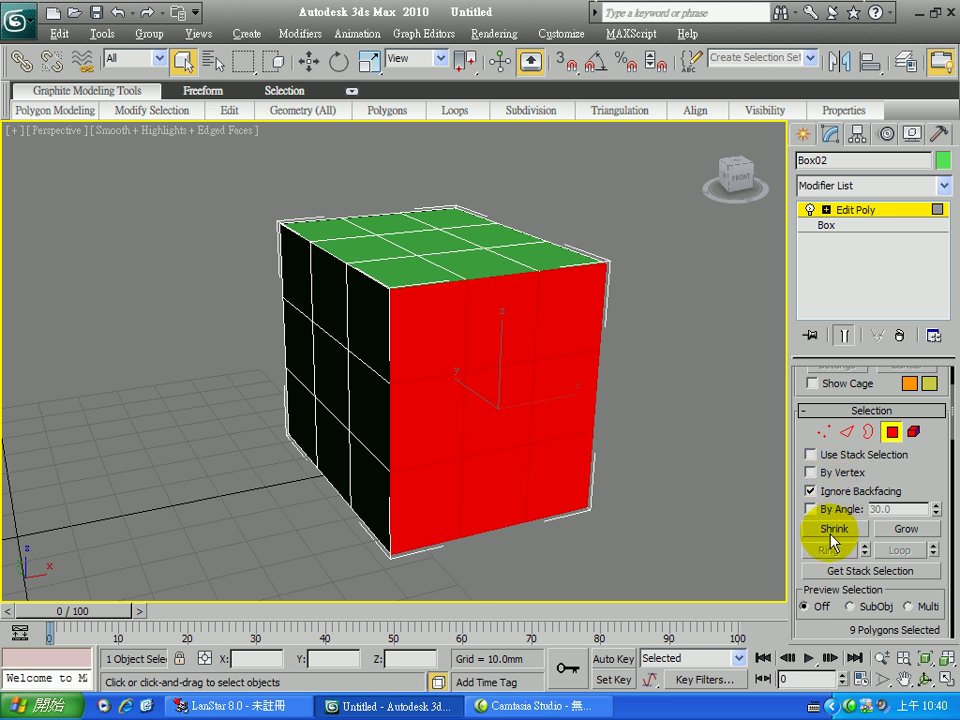
click(573, 488)
At edge level, select the left vertical edge of the front face's centre polygon and expand it to its full ring.
click(823, 432)
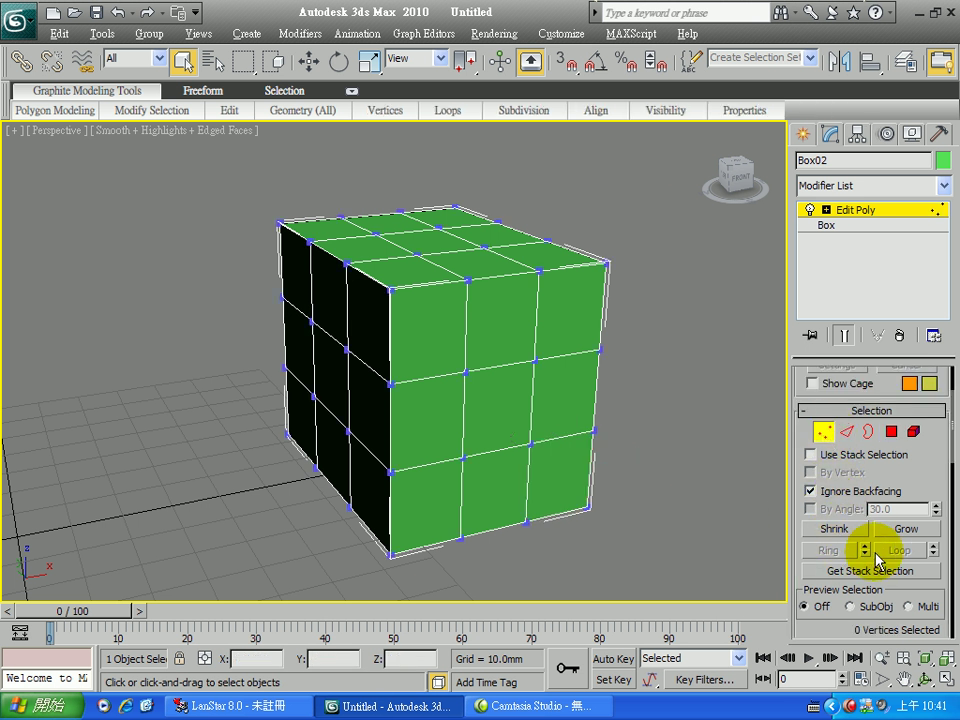
click(846, 433)
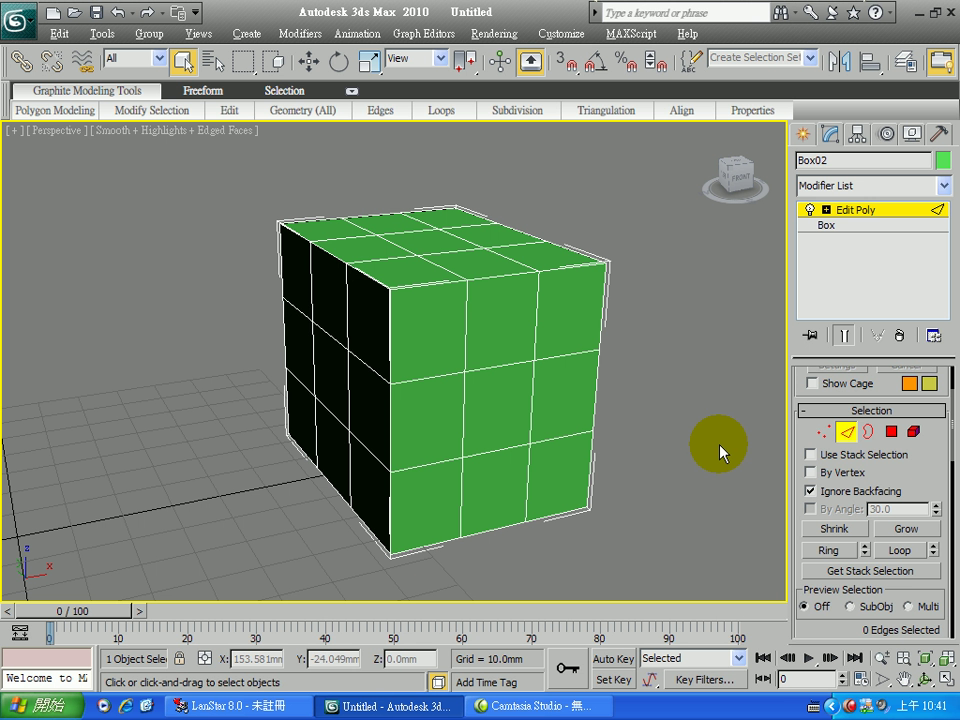
click(463, 411)
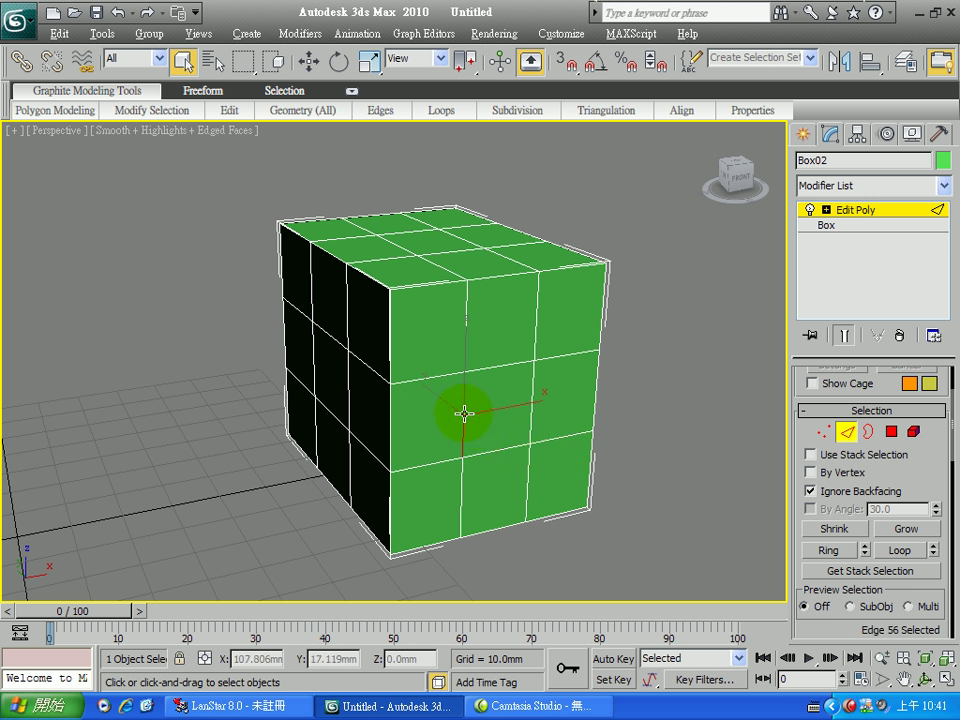
click(826, 550)
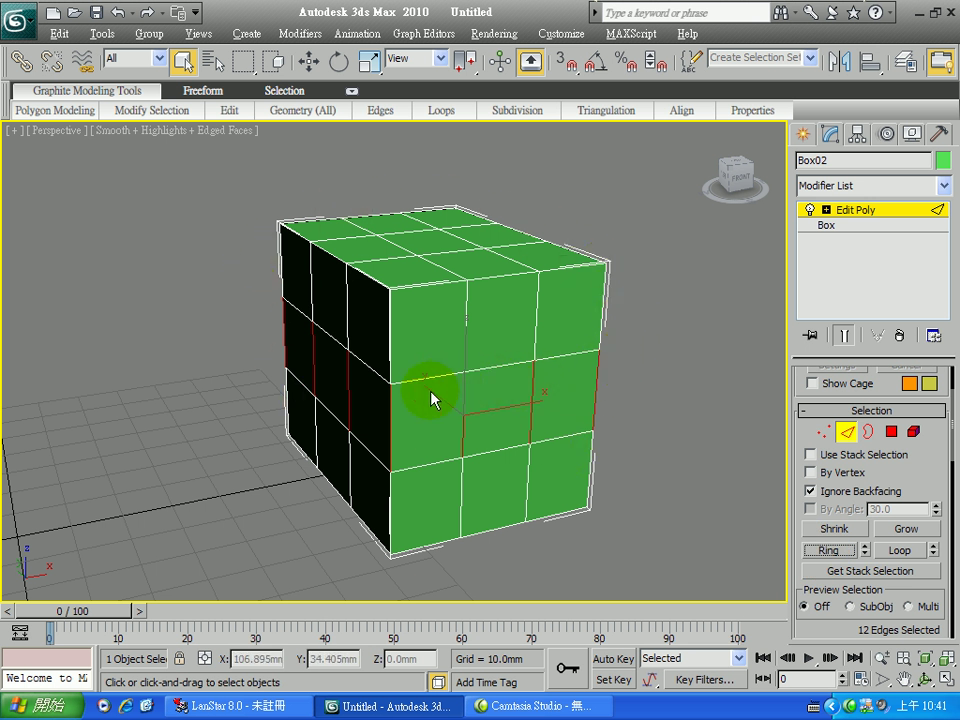
Select the right vertical edge of the front face's centre polygon, expand it to its full loop and clear the selection.
click(531, 424)
click(900, 551)
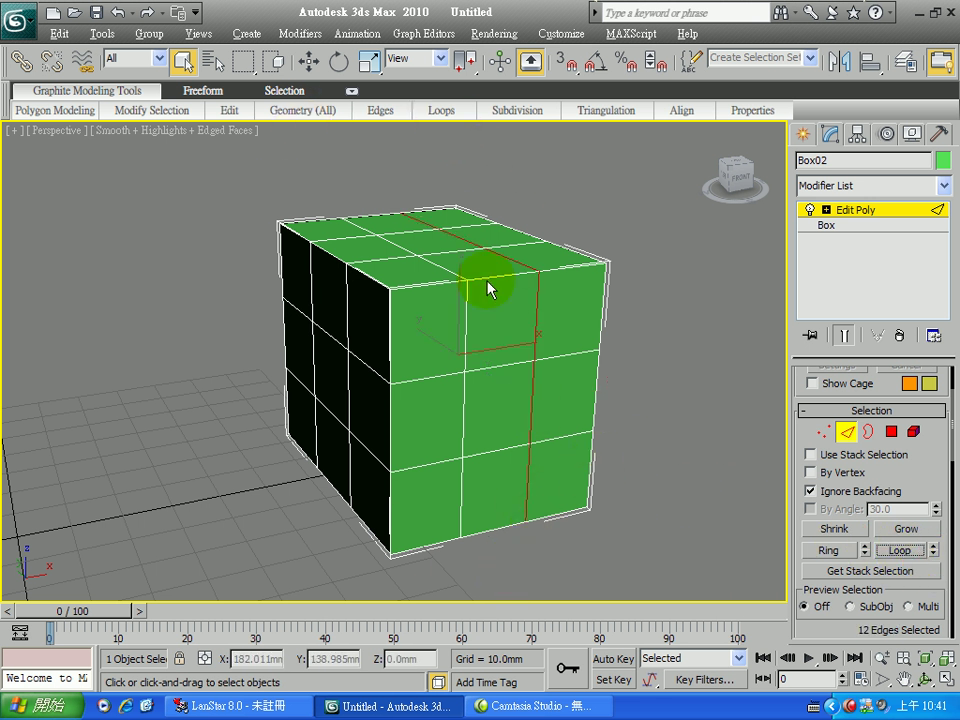
click(666, 484)
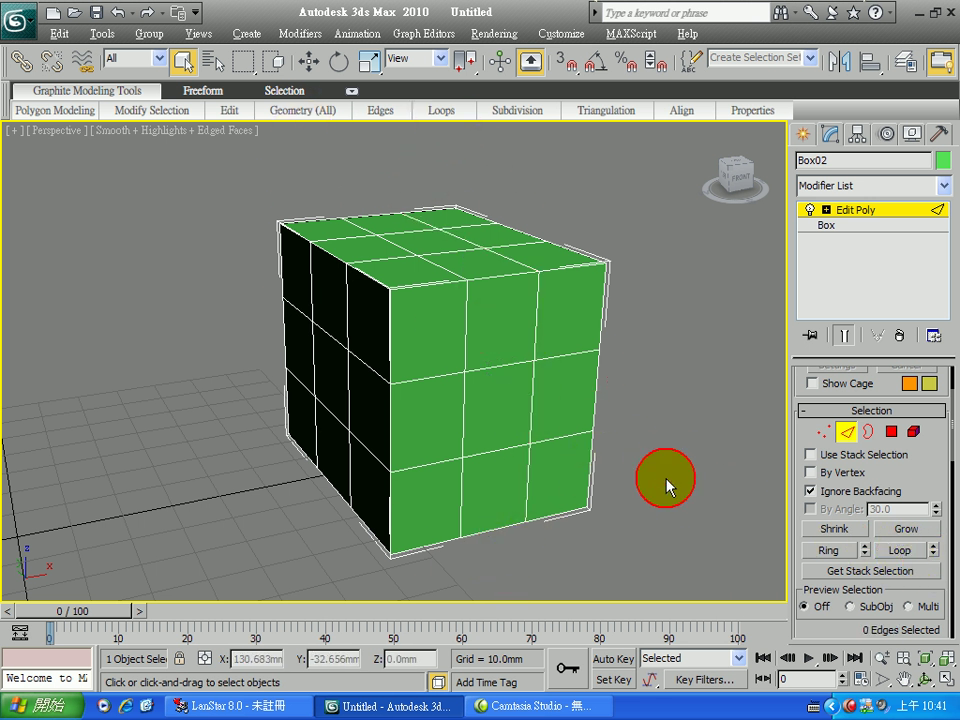
Select the centre polygon's left vertical edge, shift it back and forth along its ring, and extend the selection by two neighbouring ring edges.
click(463, 429)
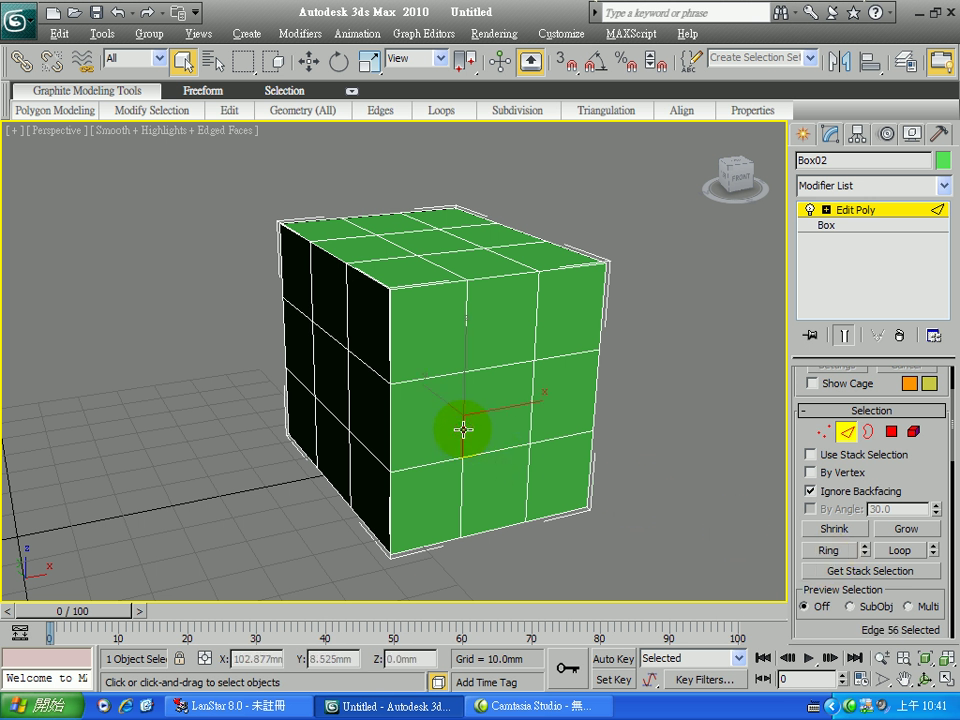
click(865, 553)
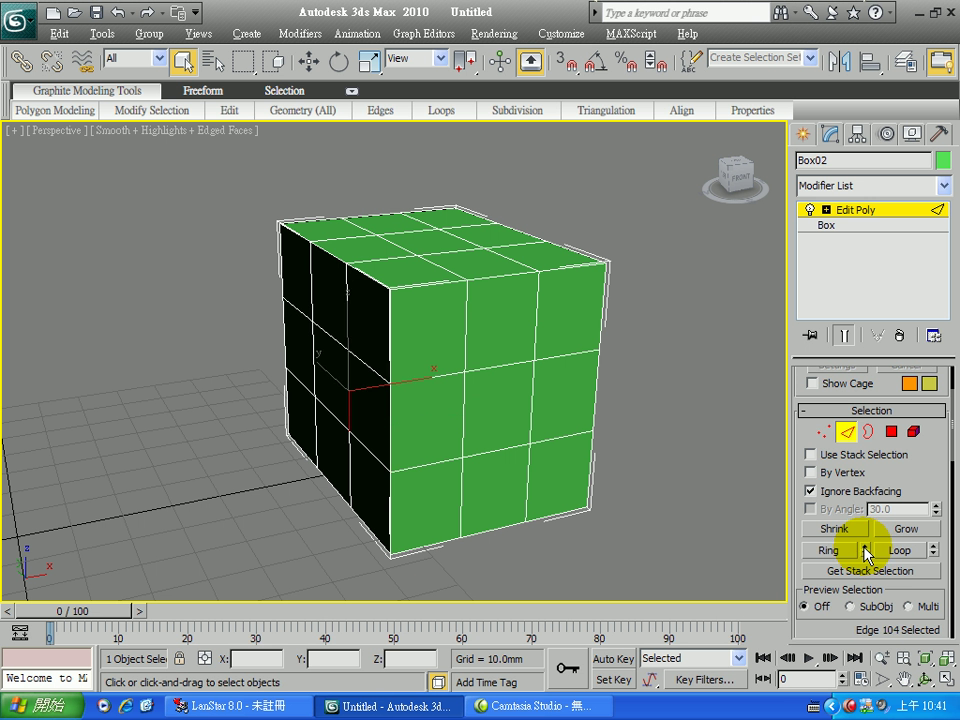
click(864, 553)
click(865, 557)
click(865, 553)
click(865, 553)
click(865, 553)
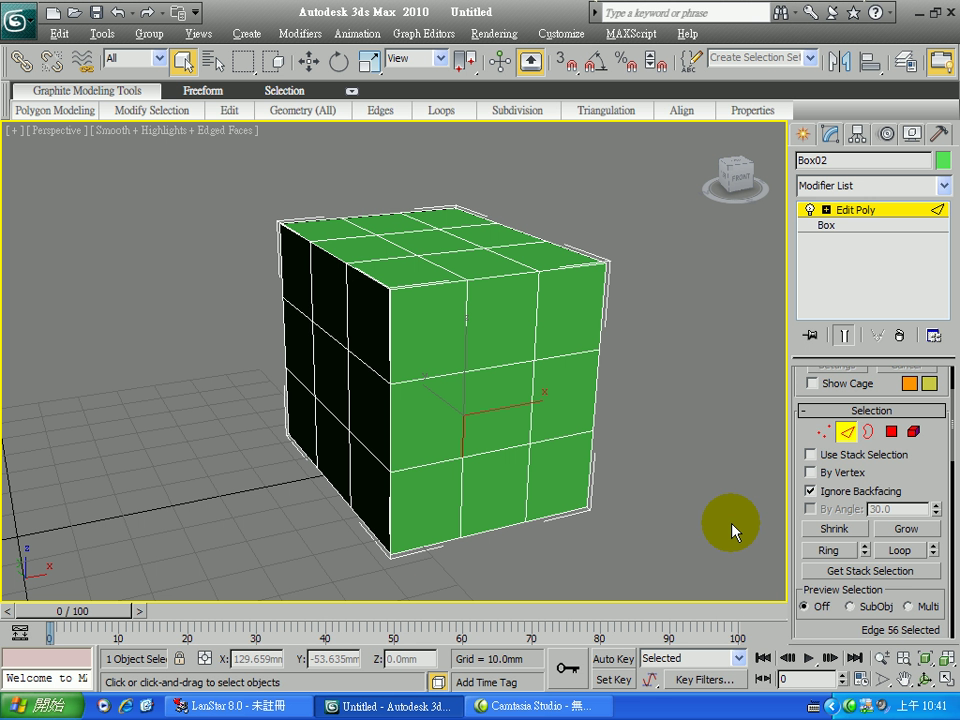
ctrl+click(865, 554)
ctrl+click(865, 554)
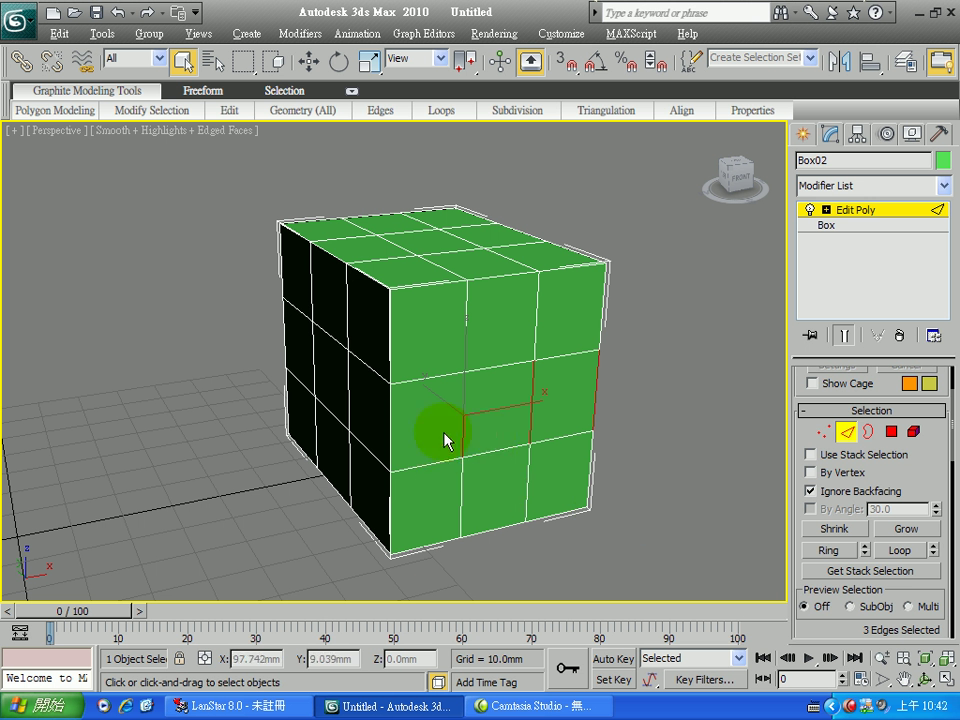
Select the centre polygon's right vertical edge, shift and extend the selection along its loop, and clear it.
click(532, 423)
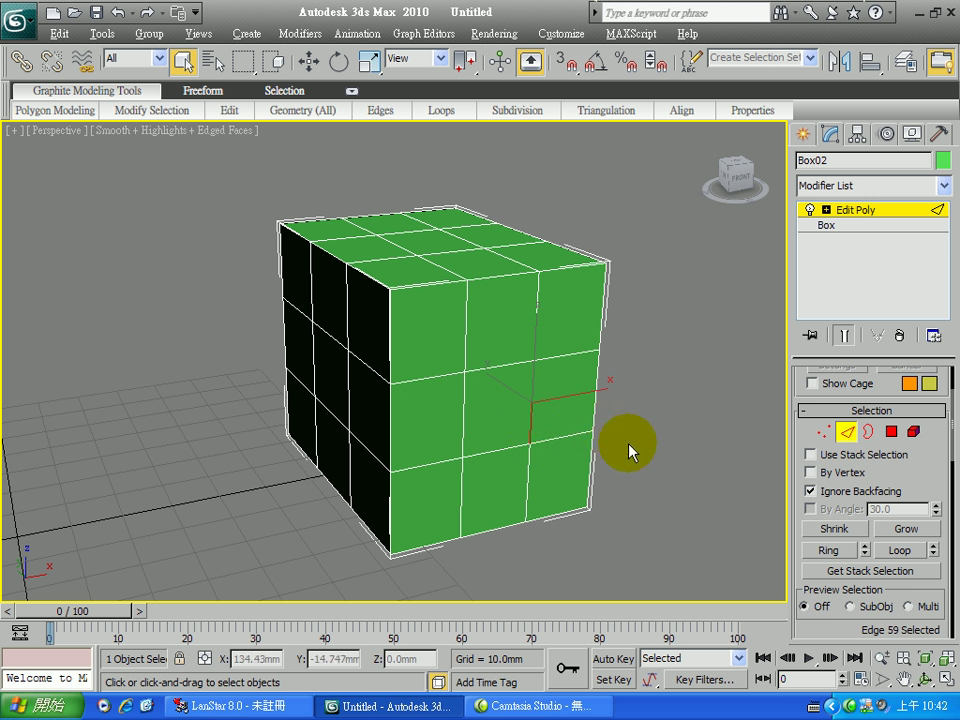
click(932, 549)
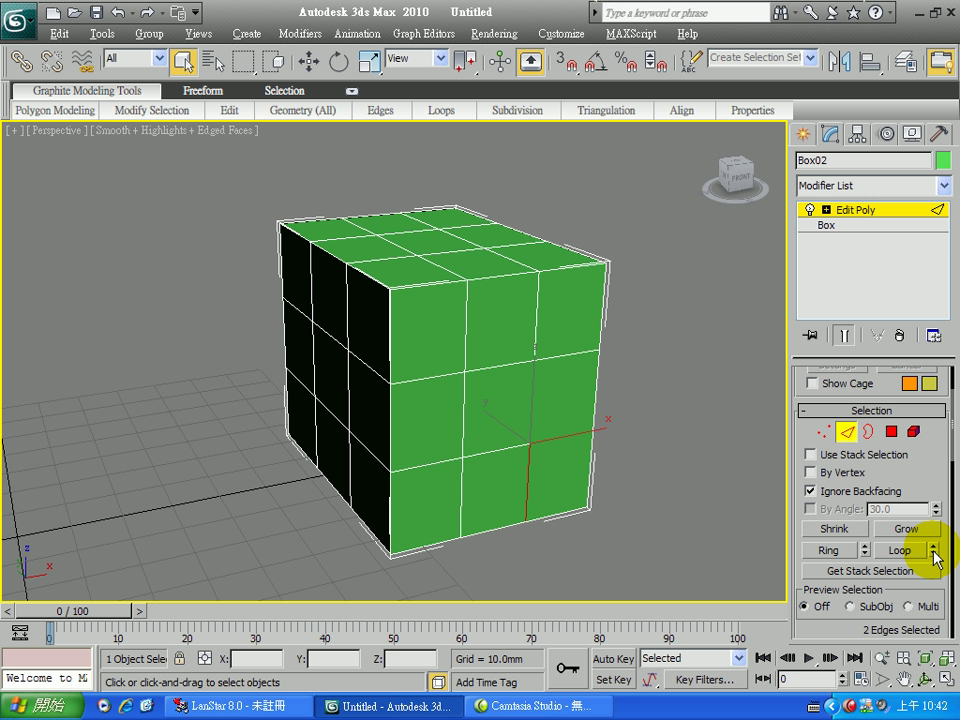
click(933, 549)
click(933, 547)
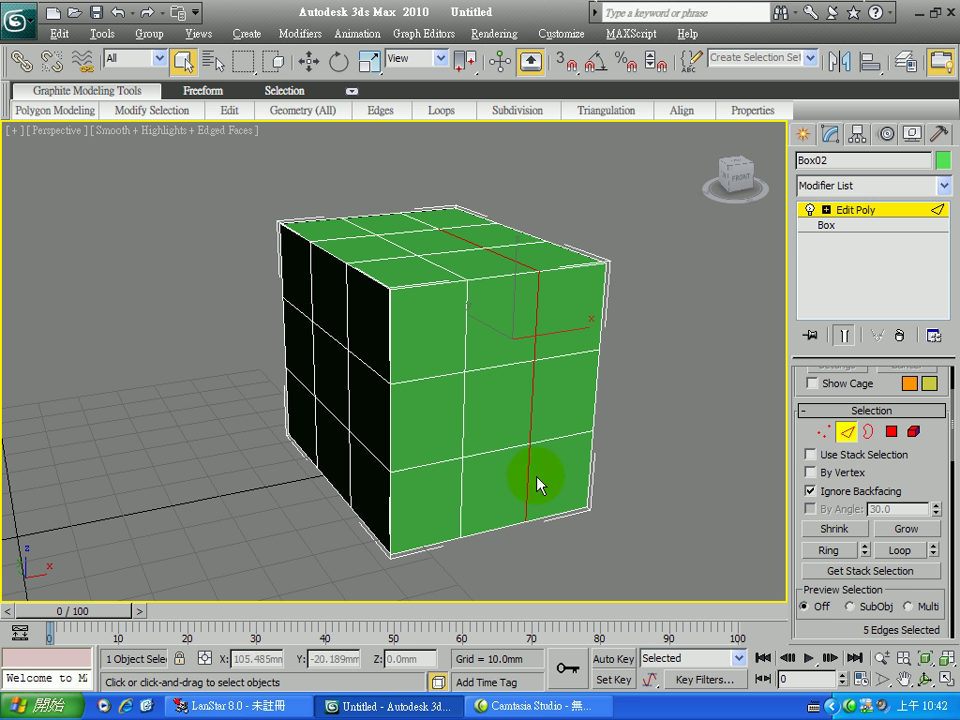
click(678, 505)
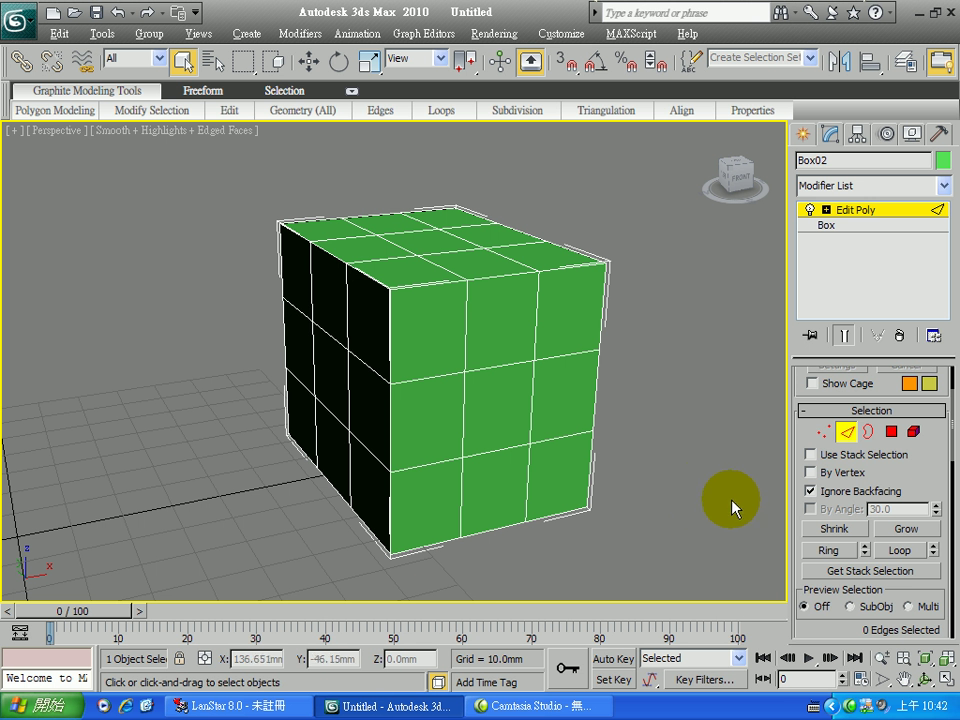
At polygon level, delete the centre polygon of the front face to open a hole in the box.
mouse_move(836, 638)
mouse_down()
mouse_move(840, 566)
mouse_move(846, 640)
mouse_up()
scroll(907, 512, up, 2)
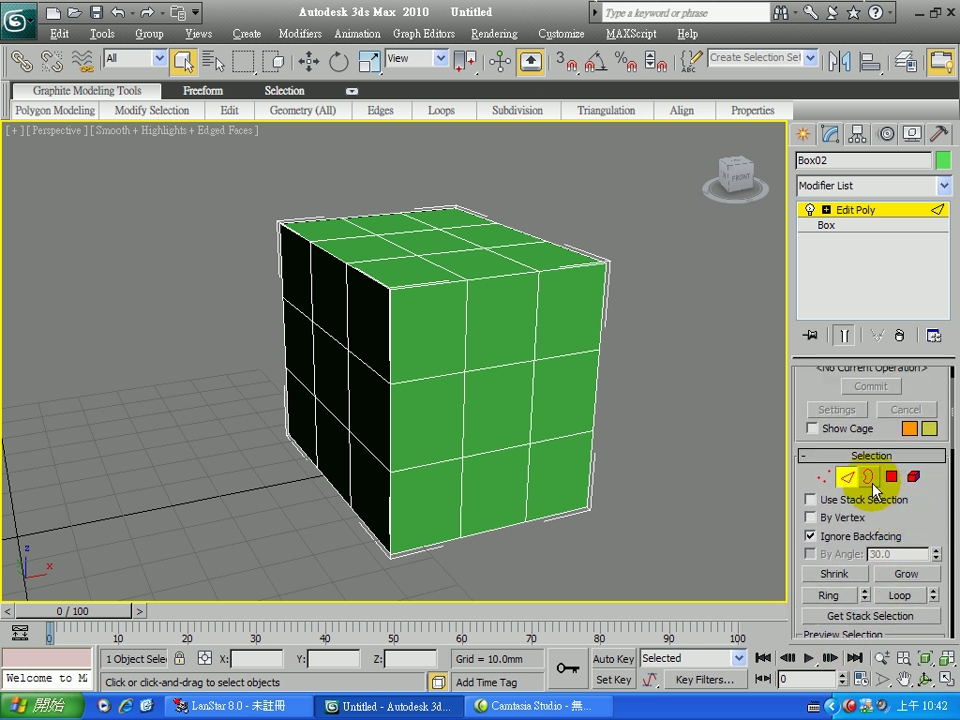
click(869, 480)
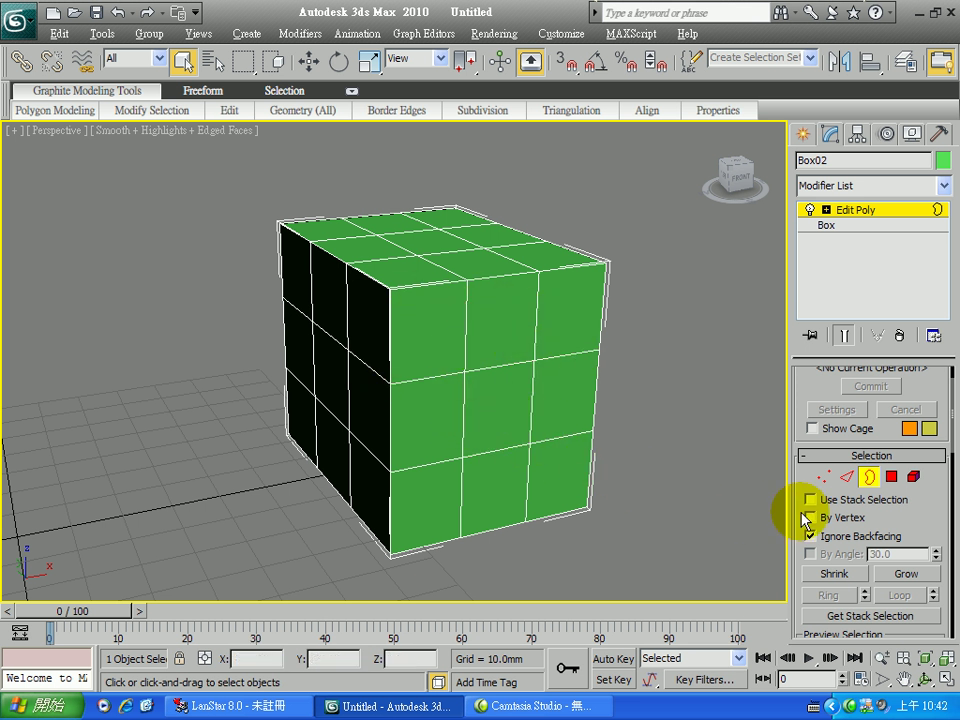
click(891, 478)
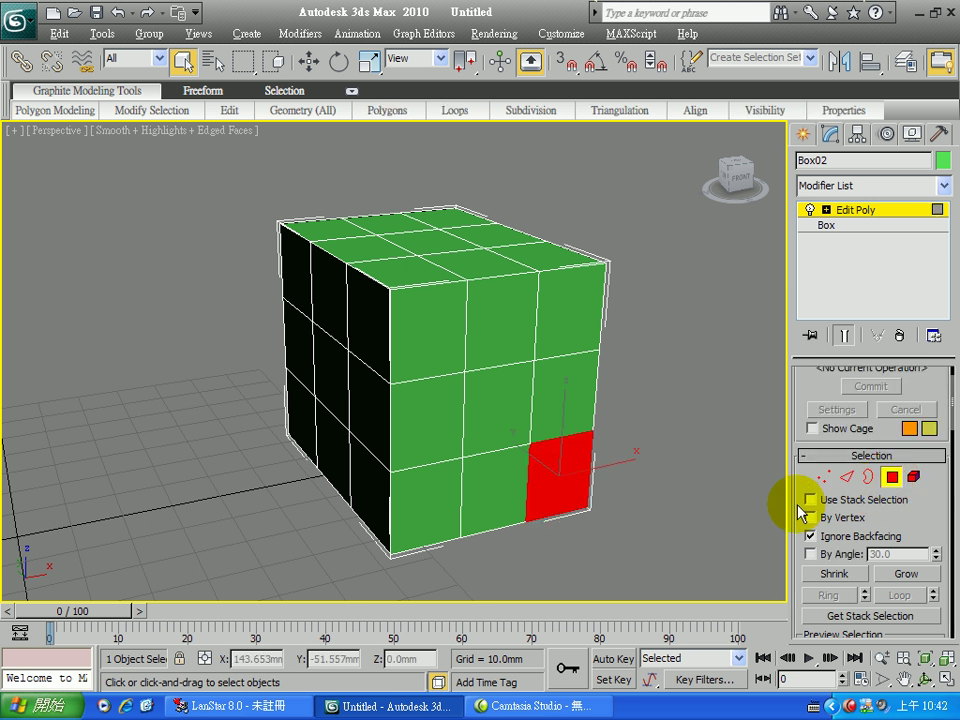
click(558, 332)
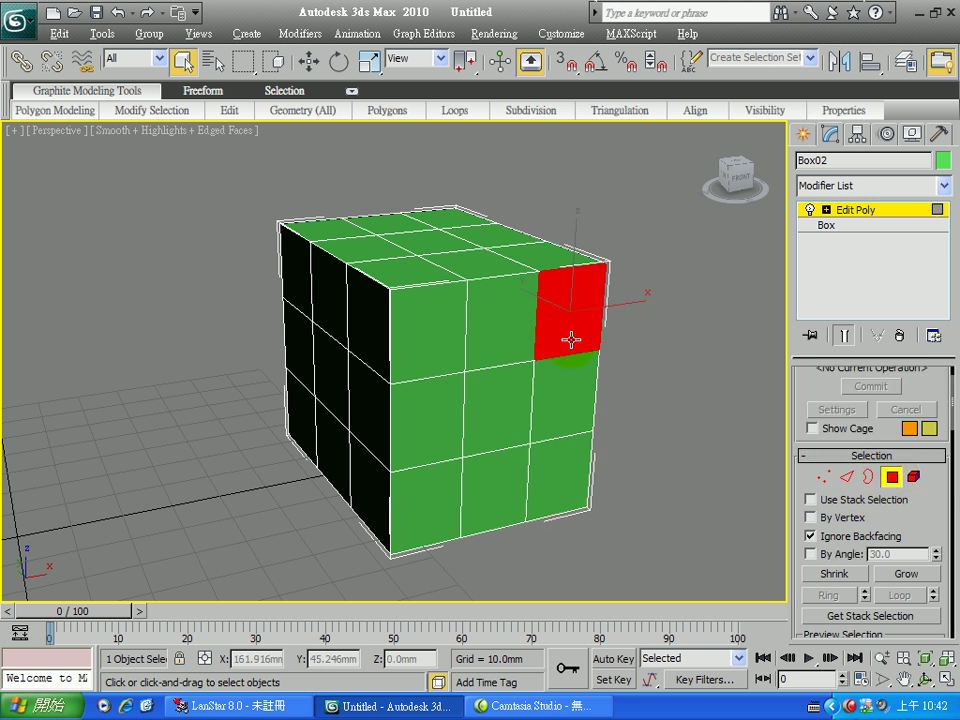
click(487, 410)
key(Delete)
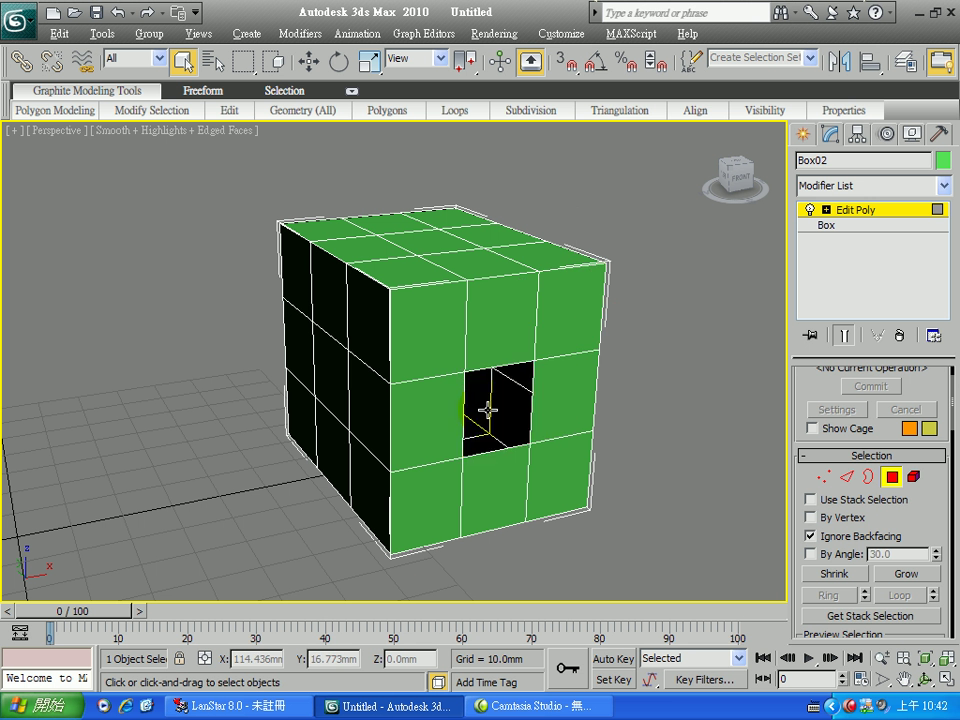
At border level, select the border around the hole in the front face and clear the selection.
click(869, 477)
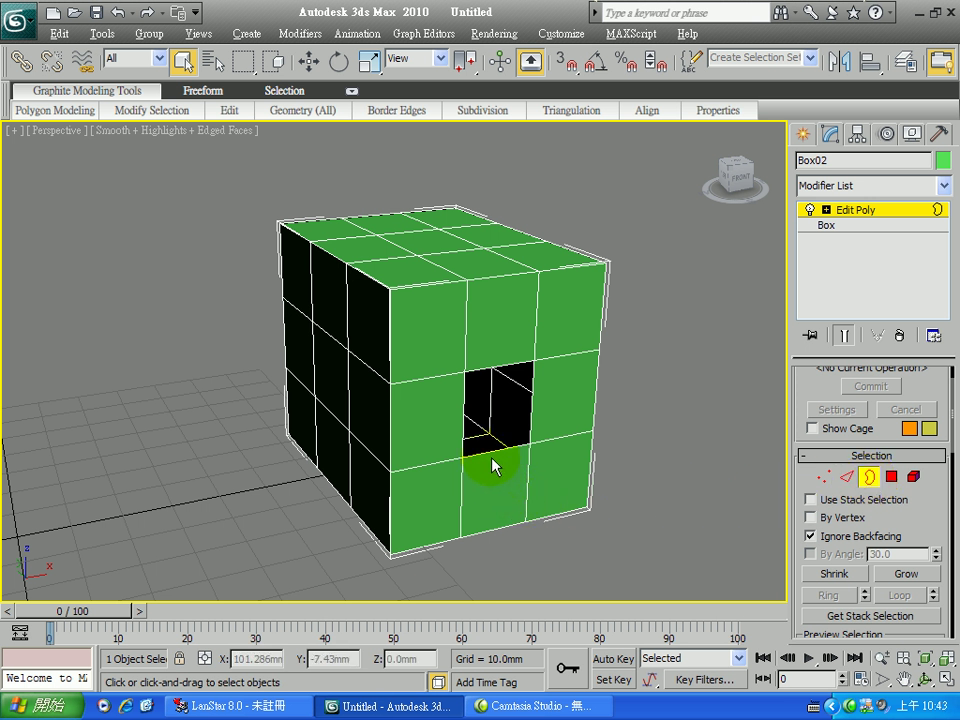
click(538, 381)
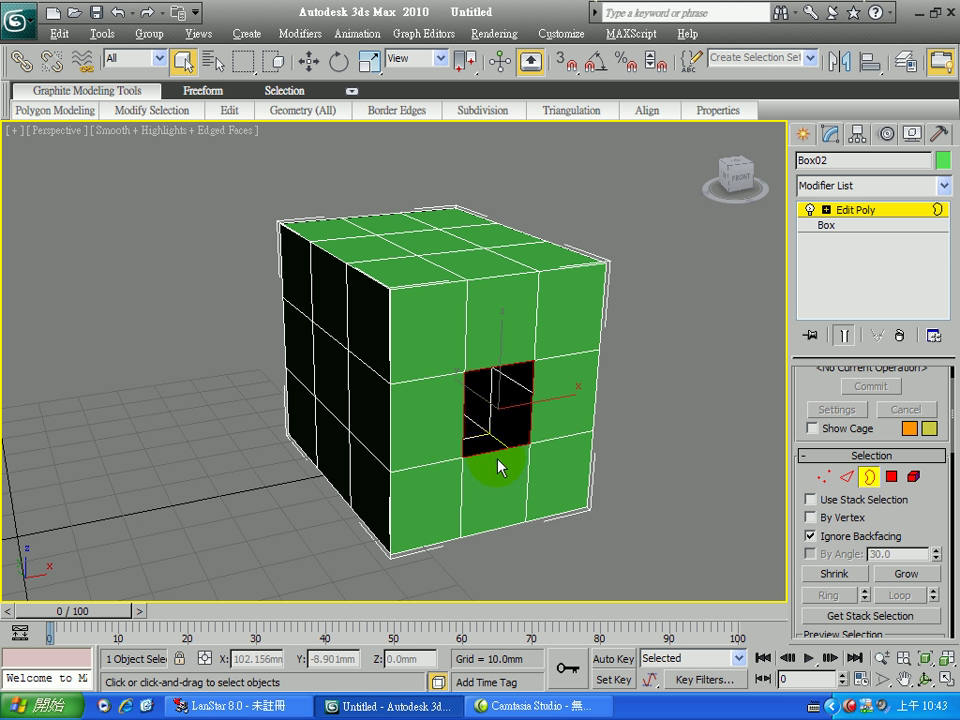
click(669, 496)
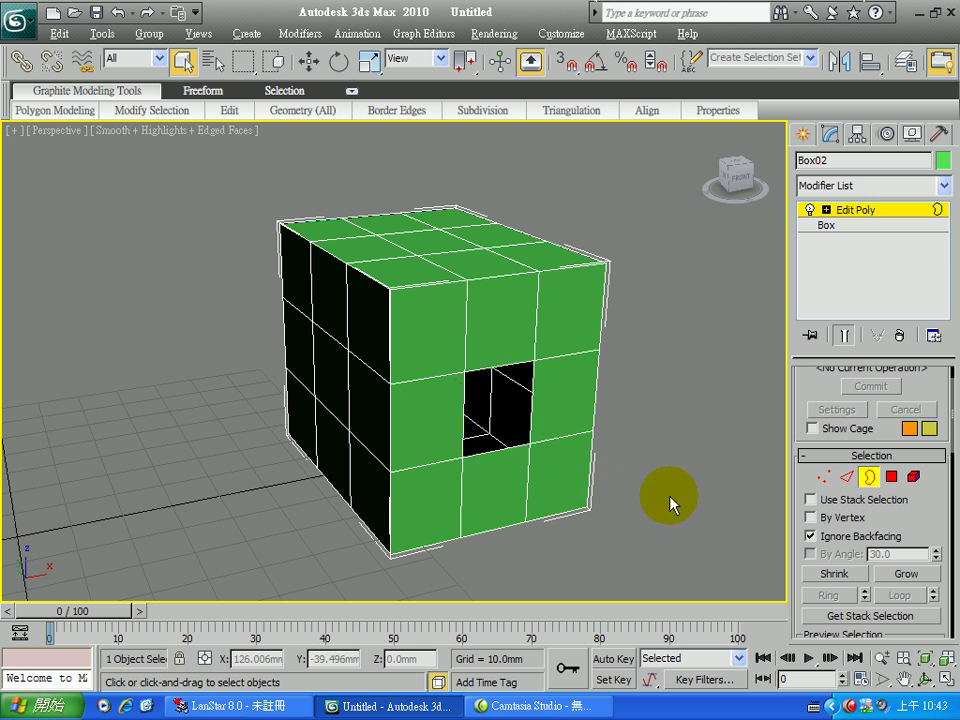
drag(903, 520, 902, 366)
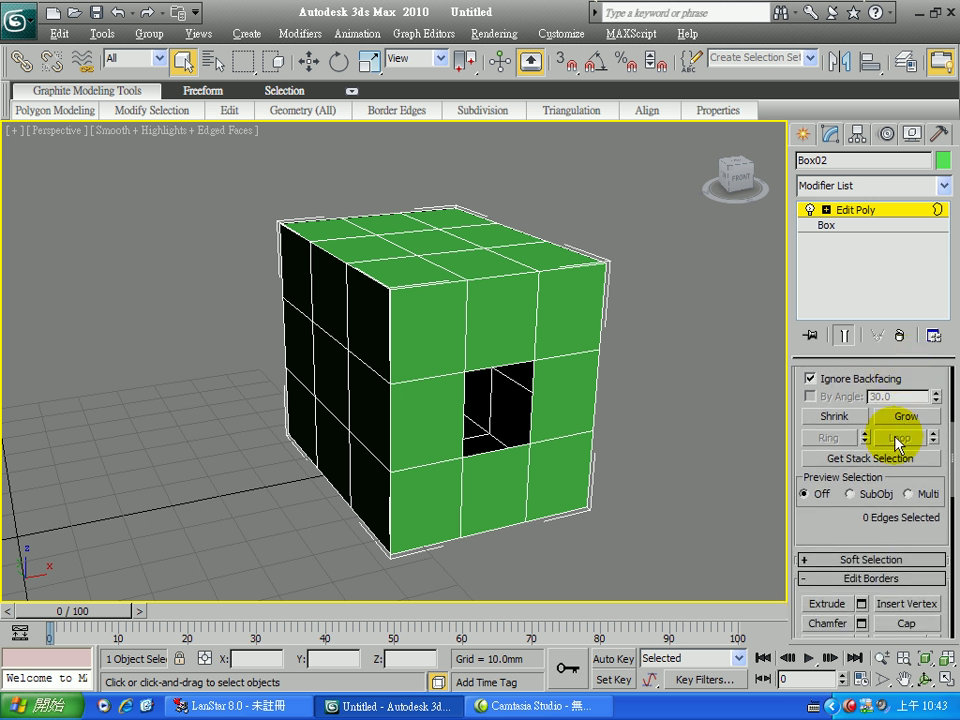
Cycle Preview Selection through SubObj, Multi and Off, and leave it set to SubObj.
click(850, 494)
click(908, 494)
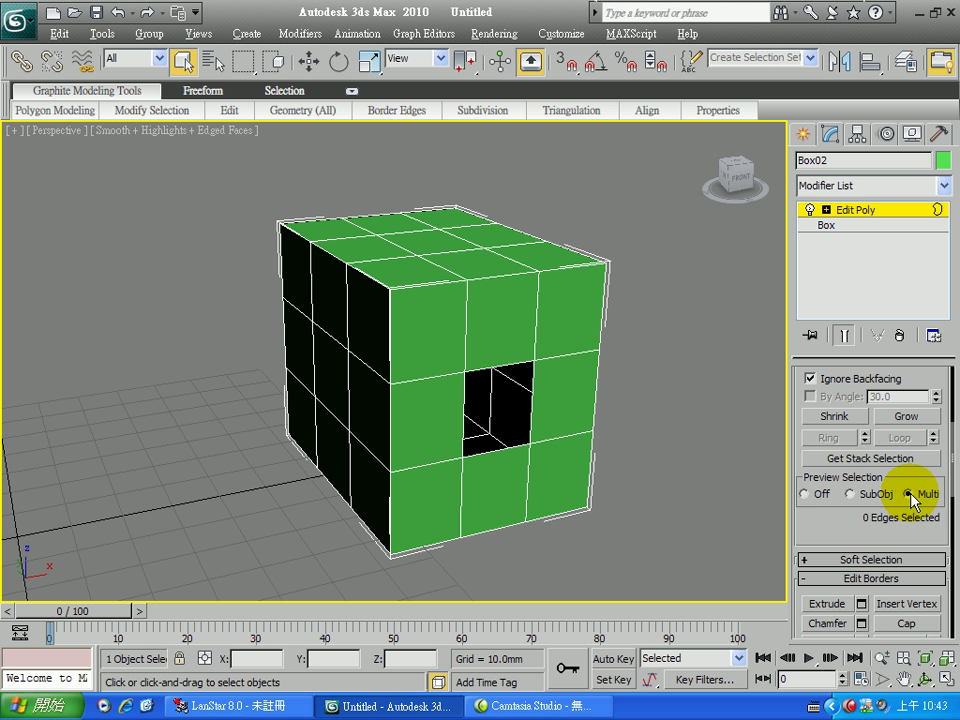
click(850, 494)
click(806, 494)
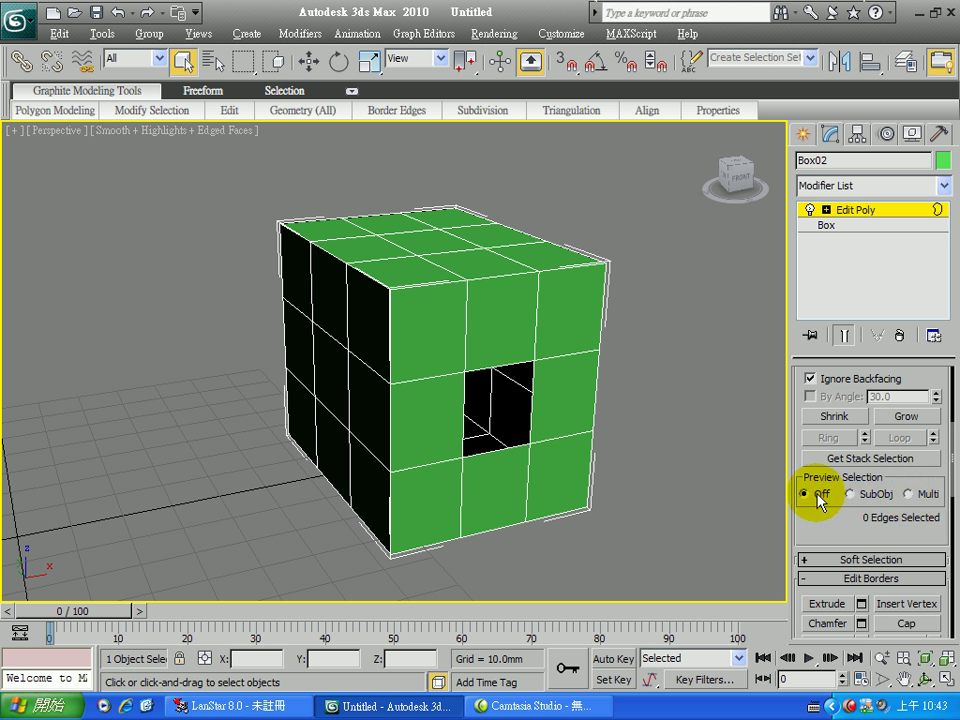
click(851, 494)
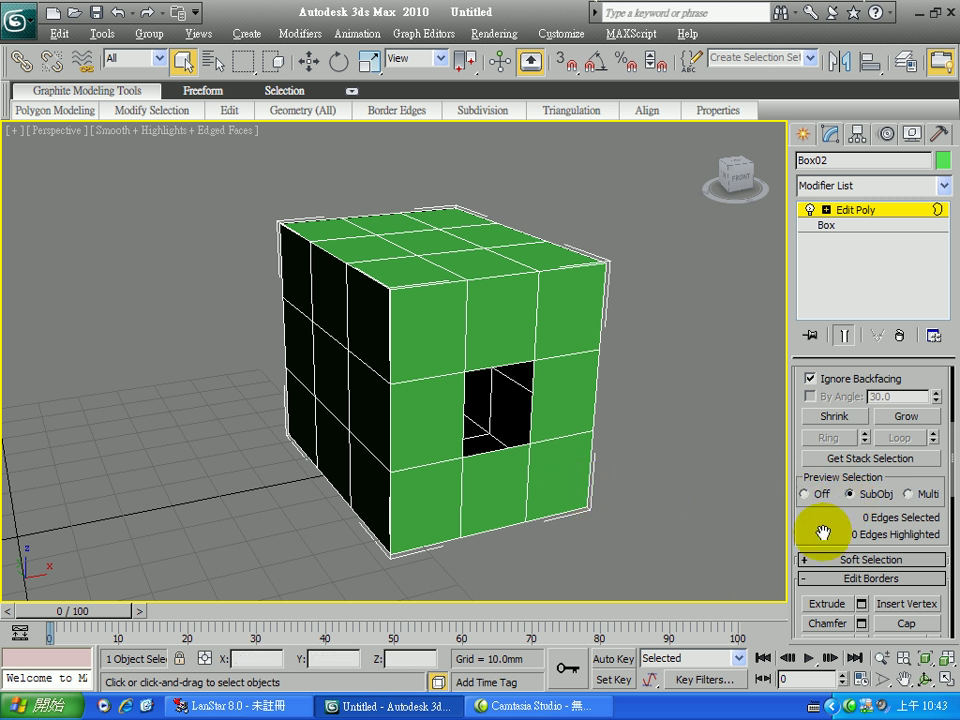
Switch to polygon level and compare hover highlighting on the box with Preview Selection set to Off and to SubObj.
scroll(826, 597, up, 3)
scroll(908, 428, up, 1)
click(891, 437)
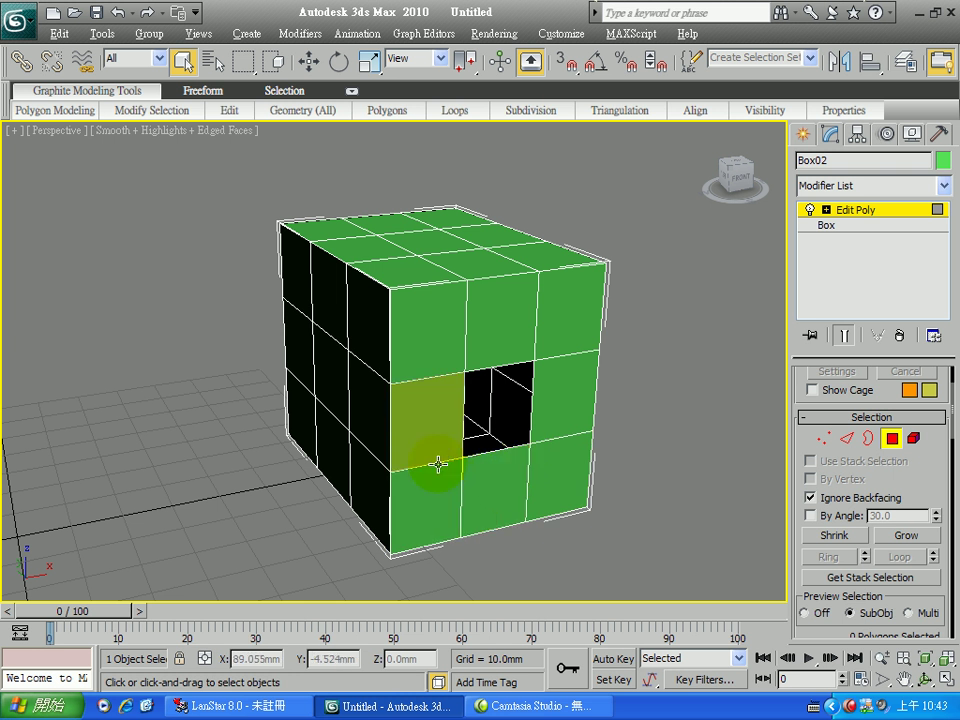
alt+middle_drag(634, 484, 497, 463)
alt+middle_drag(620, 488, 570, 431)
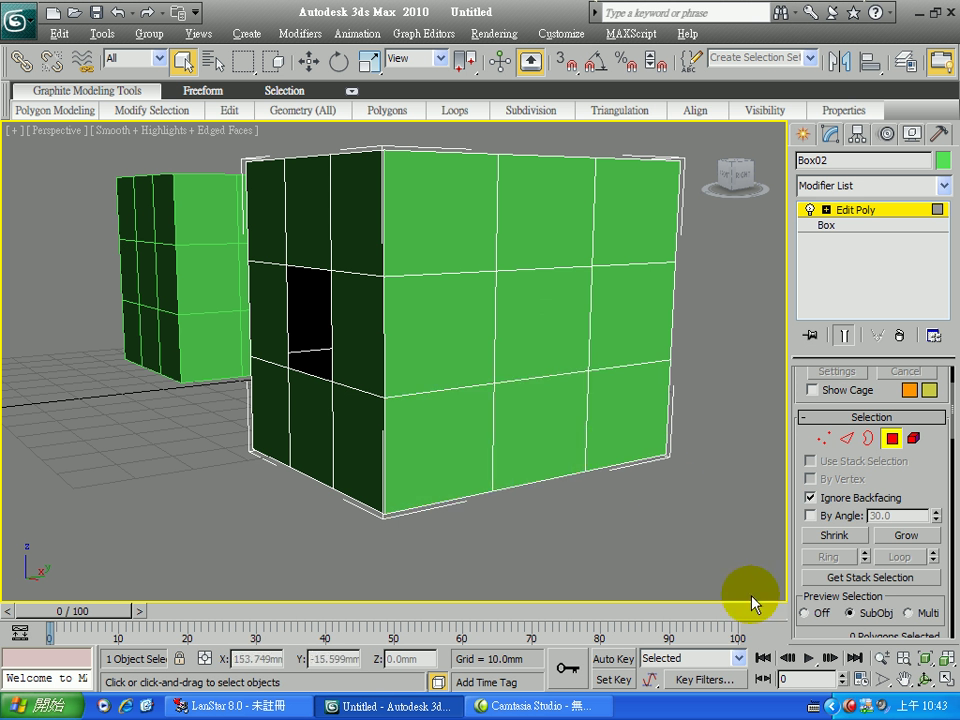
click(805, 613)
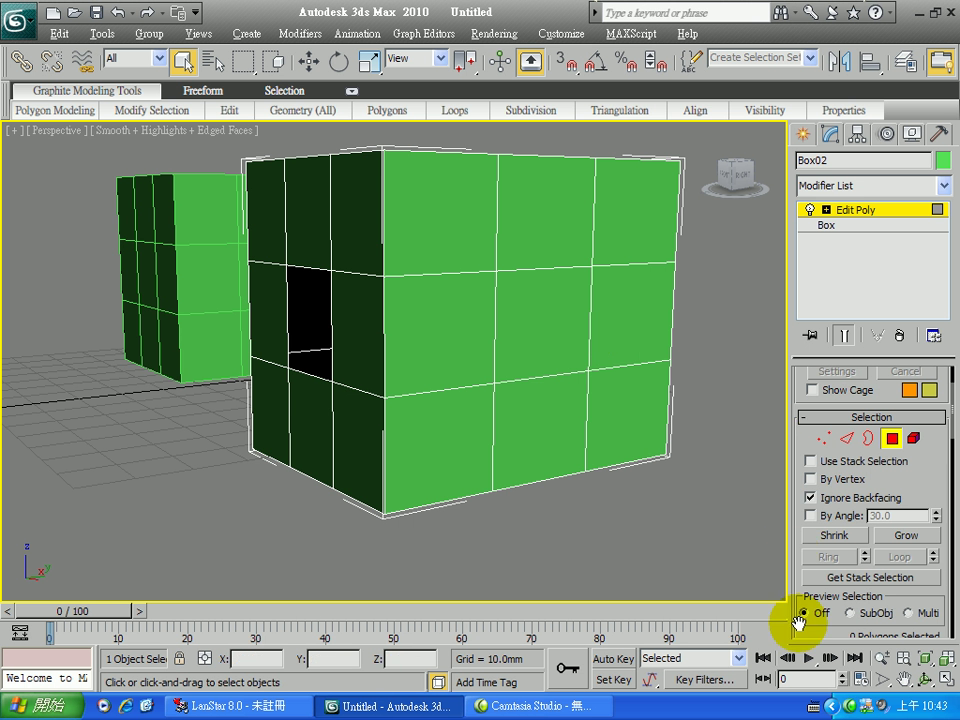
click(852, 613)
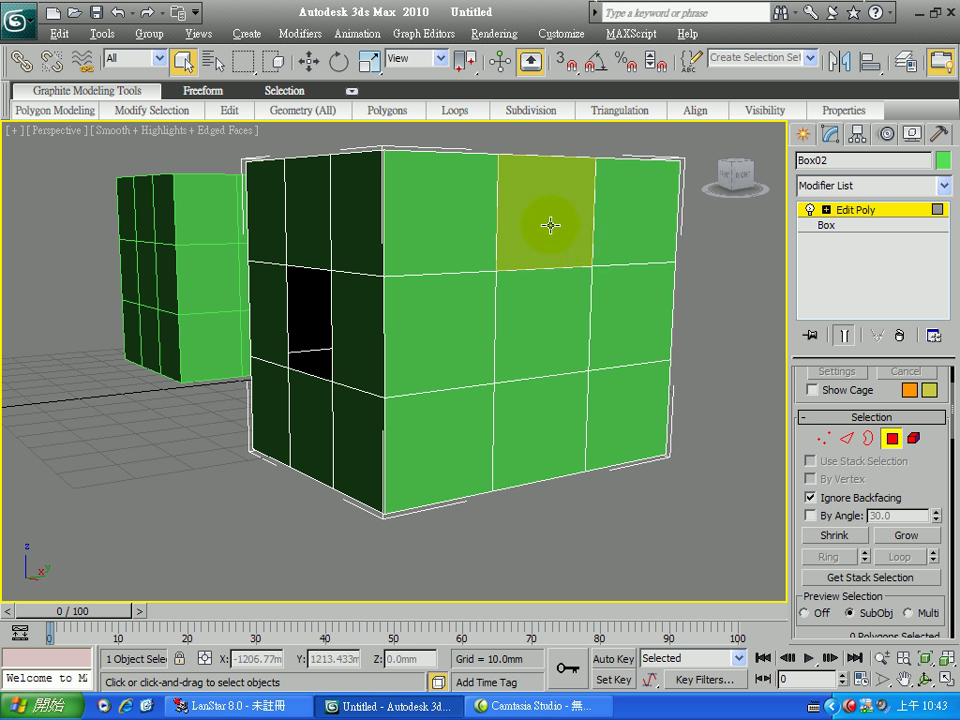
Switch to edge level and back to polygon level, then select and clear the right face's top middle polygon with SubObj preview.
click(846, 437)
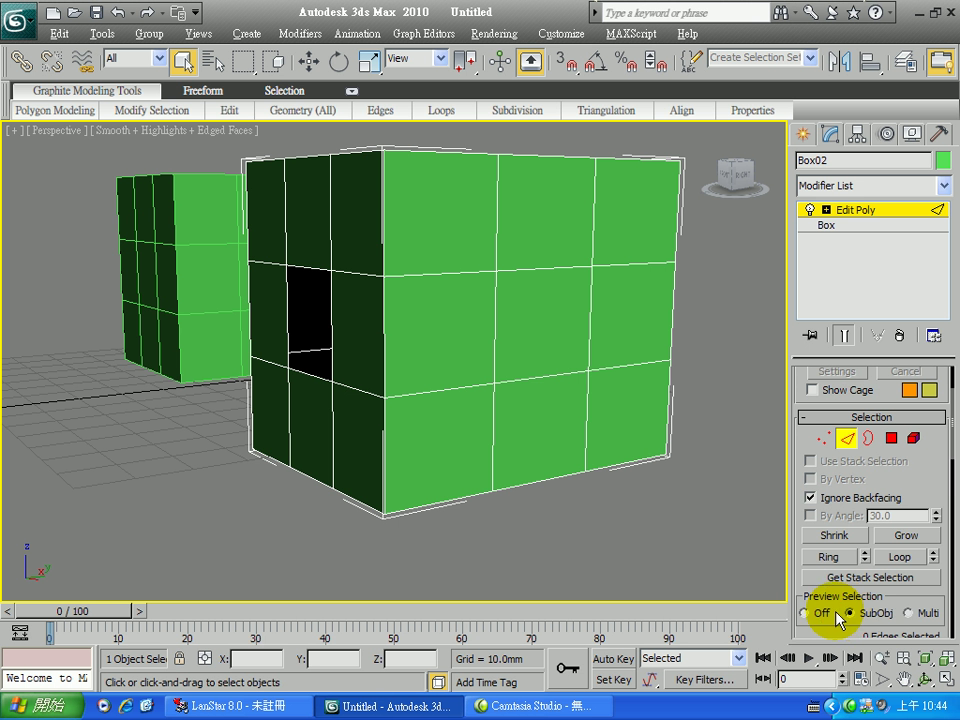
click(908, 613)
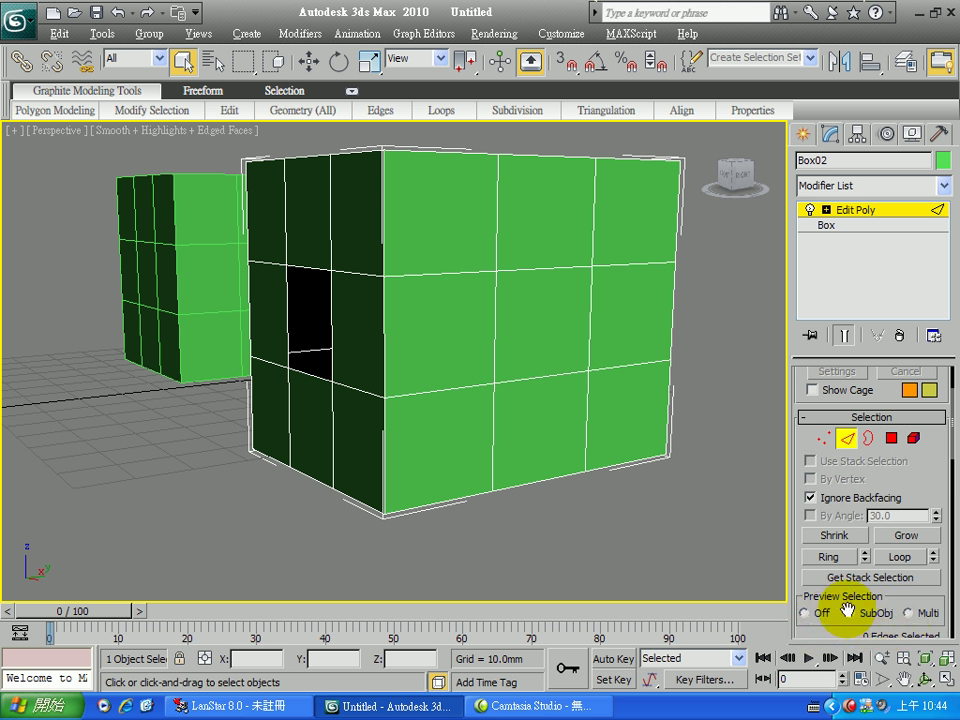
click(891, 437)
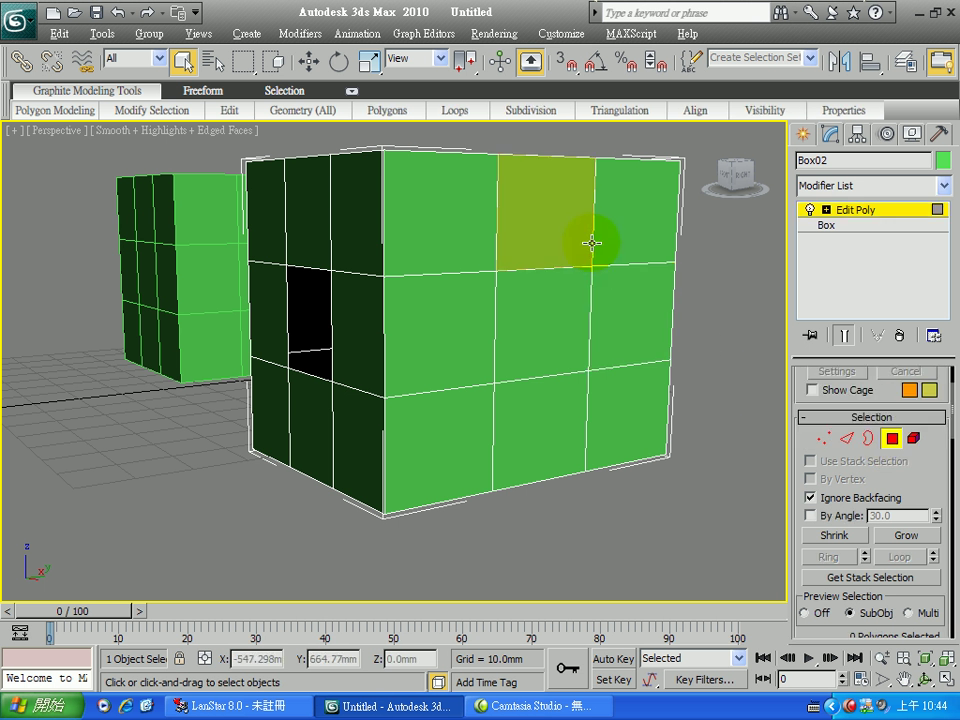
click(561, 223)
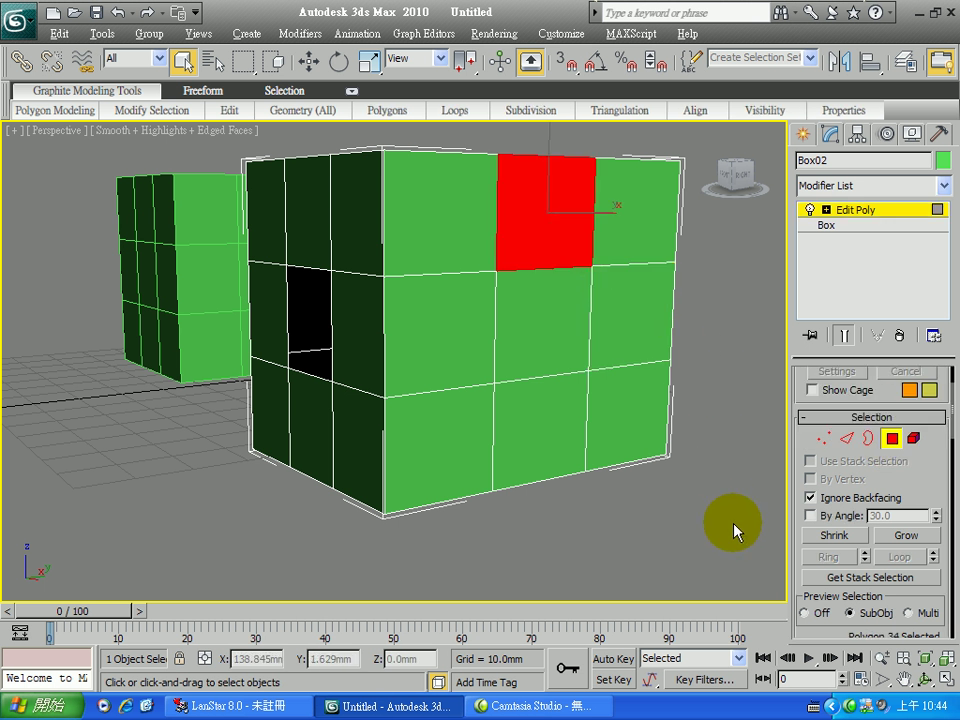
click(726, 446)
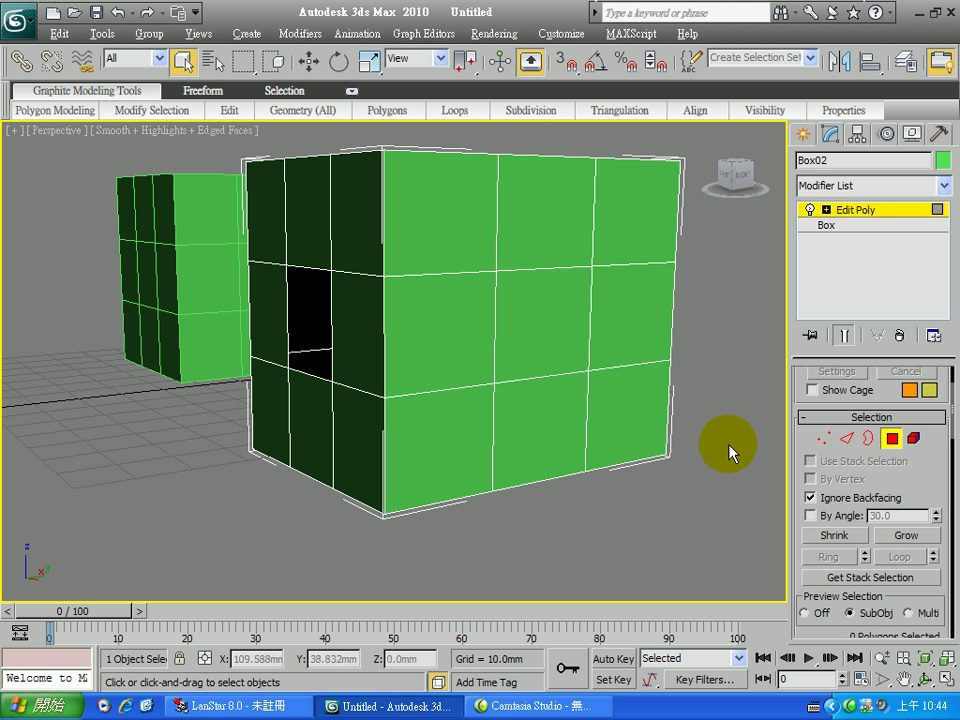
Select the right face's top middle polygon with Preview Selection set to Multi, comparing its highlighting with SubObj.
click(909, 613)
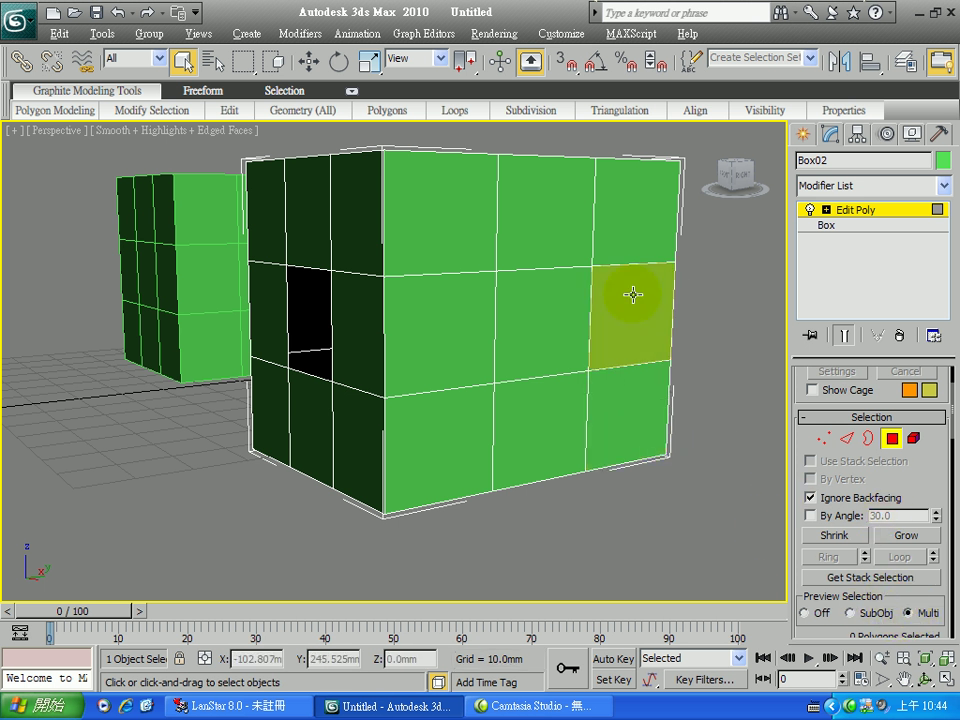
click(564, 230)
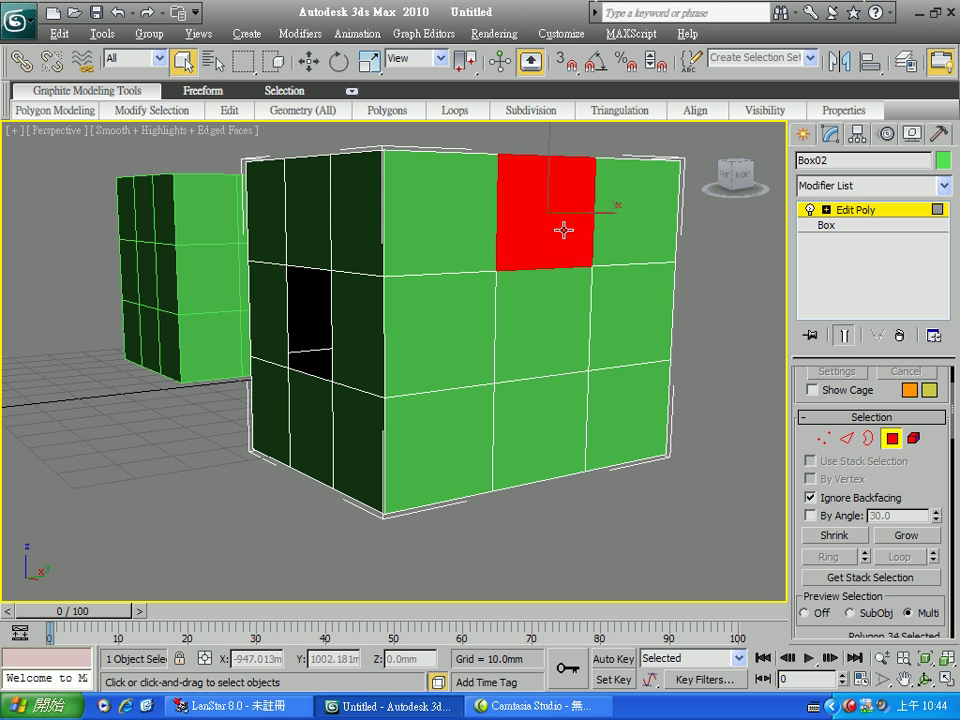
click(849, 613)
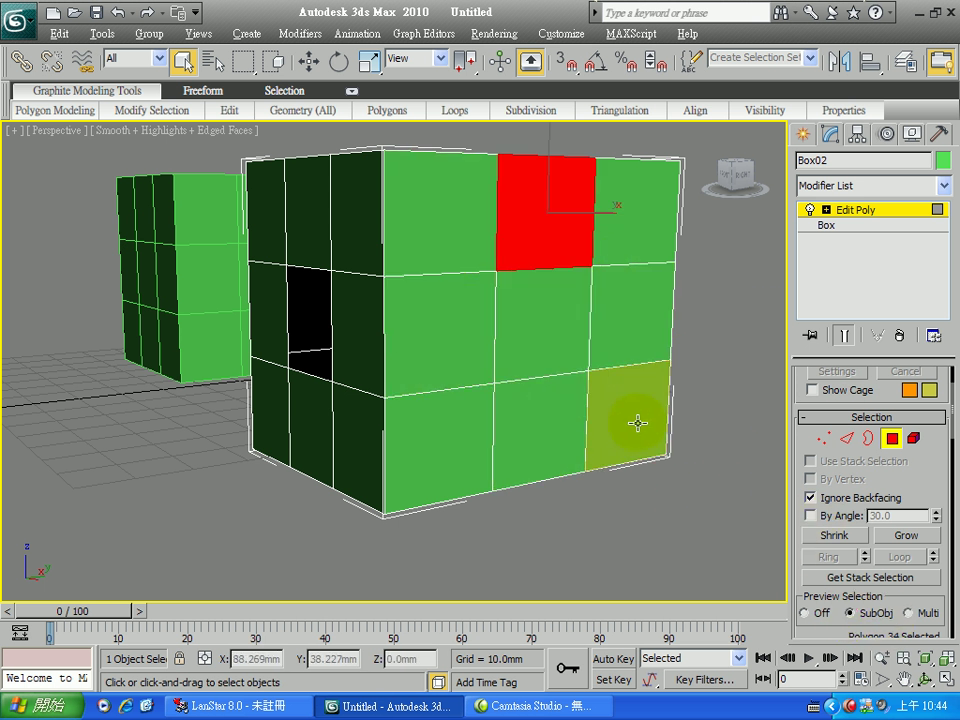
click(907, 613)
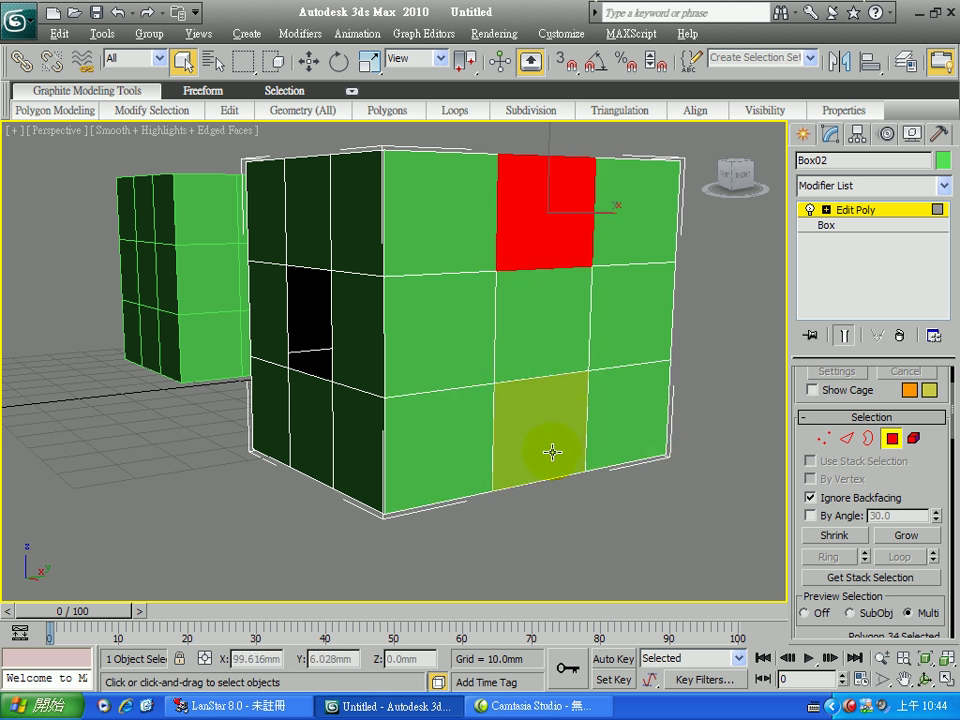
click(717, 515)
click(561, 238)
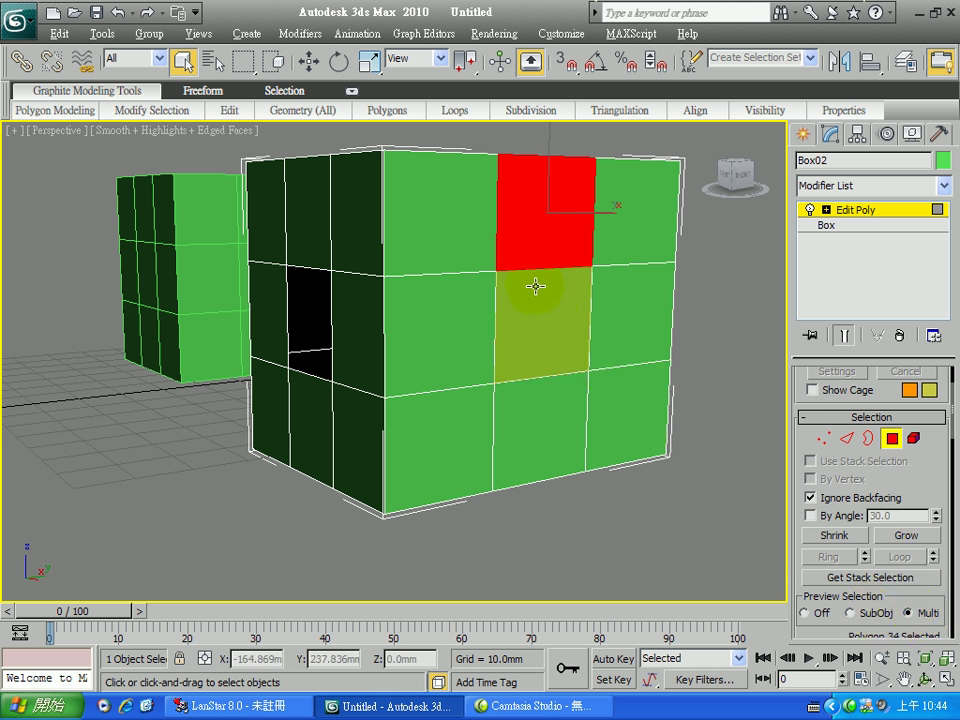
At edge level, select the top middle polygon's lower and left edges, set Preview Selection to SubObj, and clear the selection.
click(846, 437)
click(560, 269)
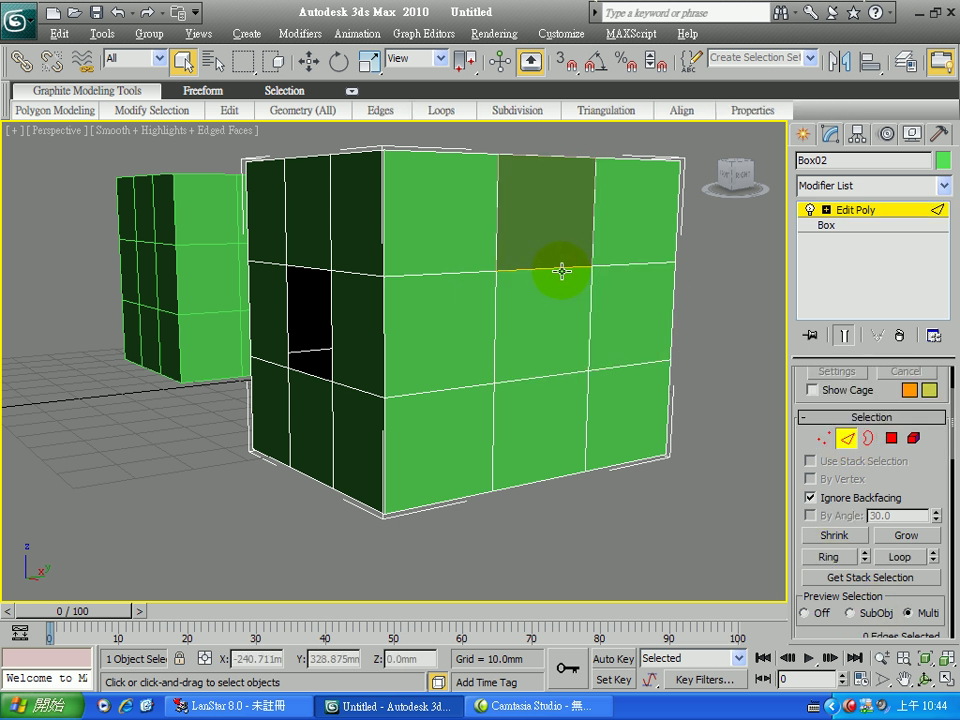
ctrl+click(494, 258)
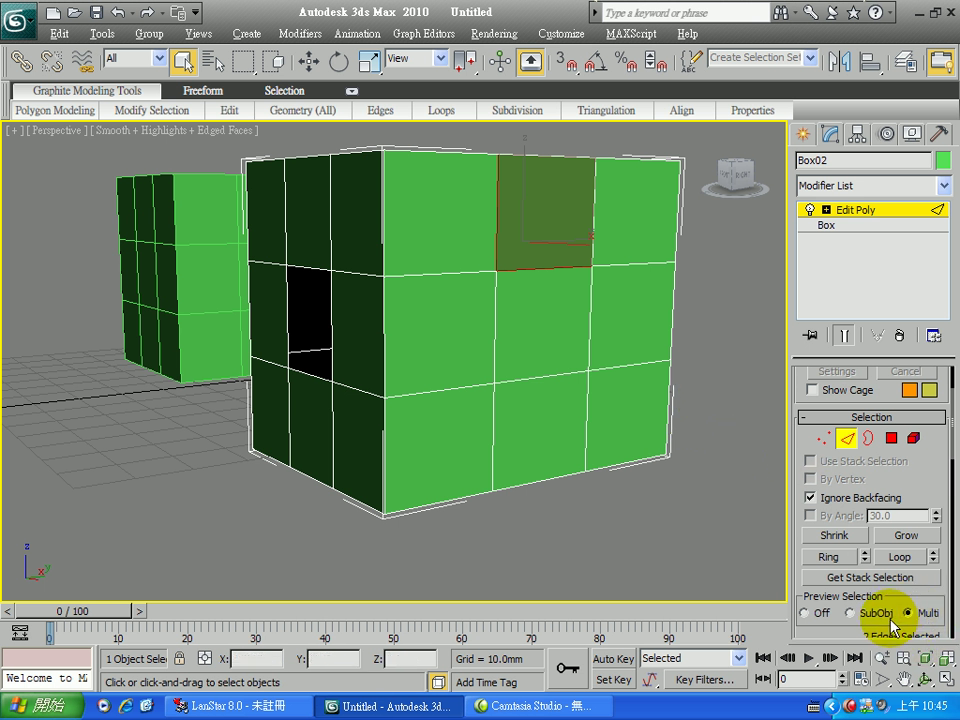
click(849, 613)
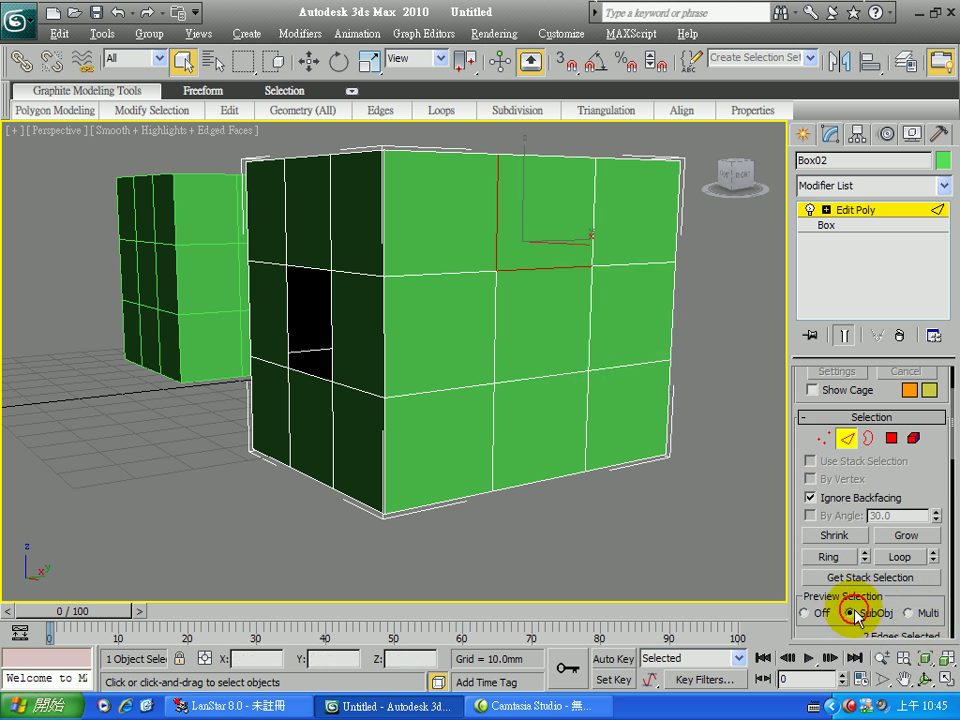
click(639, 354)
click(636, 416)
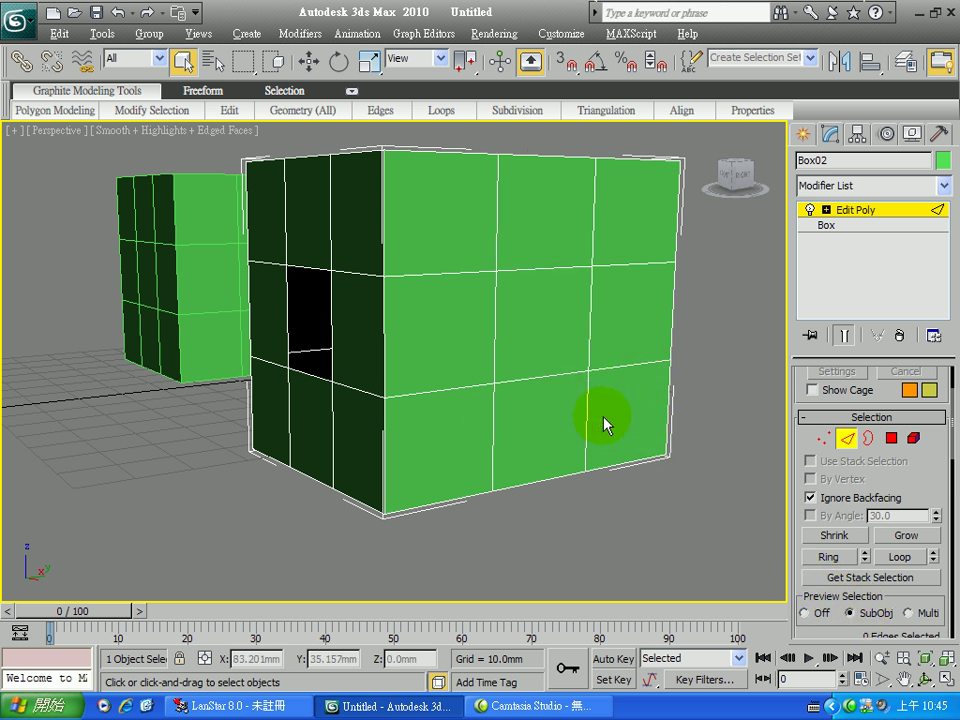
Toggle Preview Selection to Off and back to SubObj, and clear the selection at polygon level.
click(806, 613)
click(866, 615)
click(889, 441)
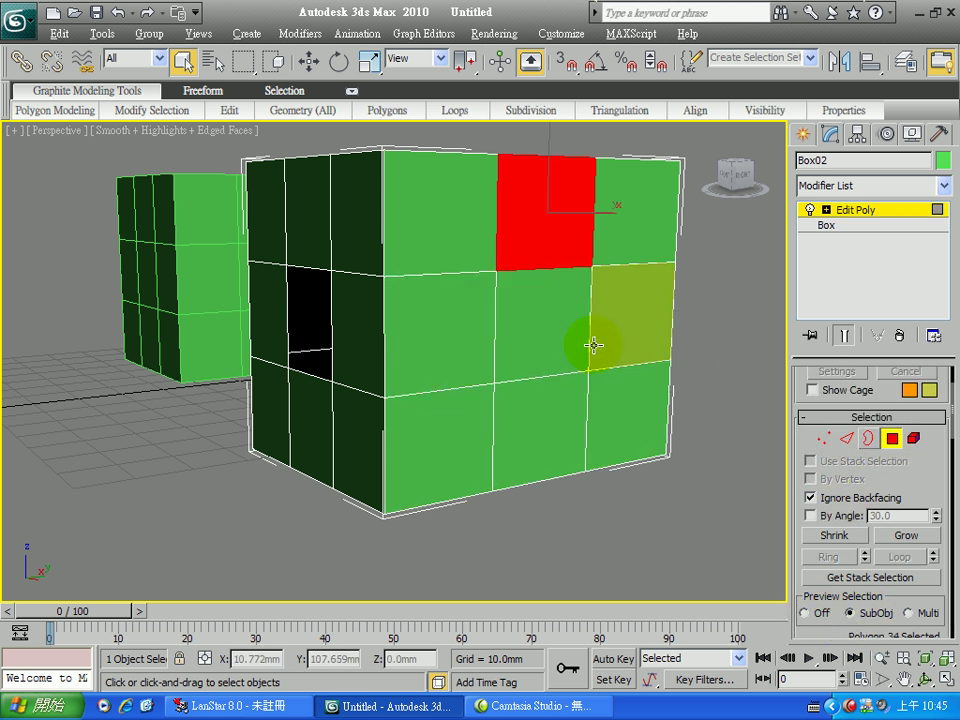
click(862, 612)
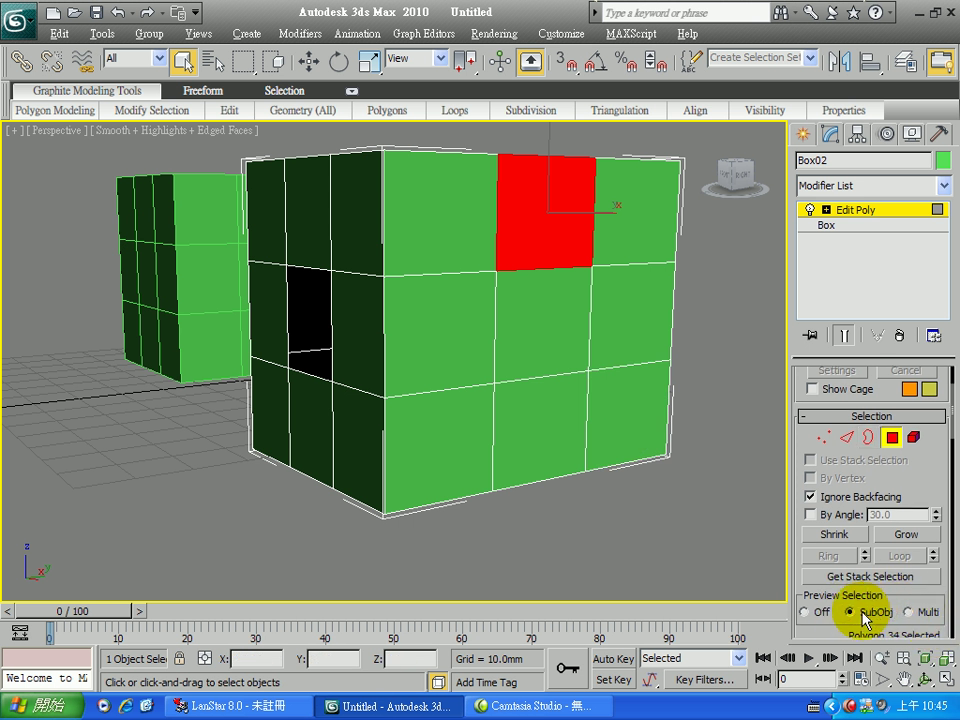
click(673, 531)
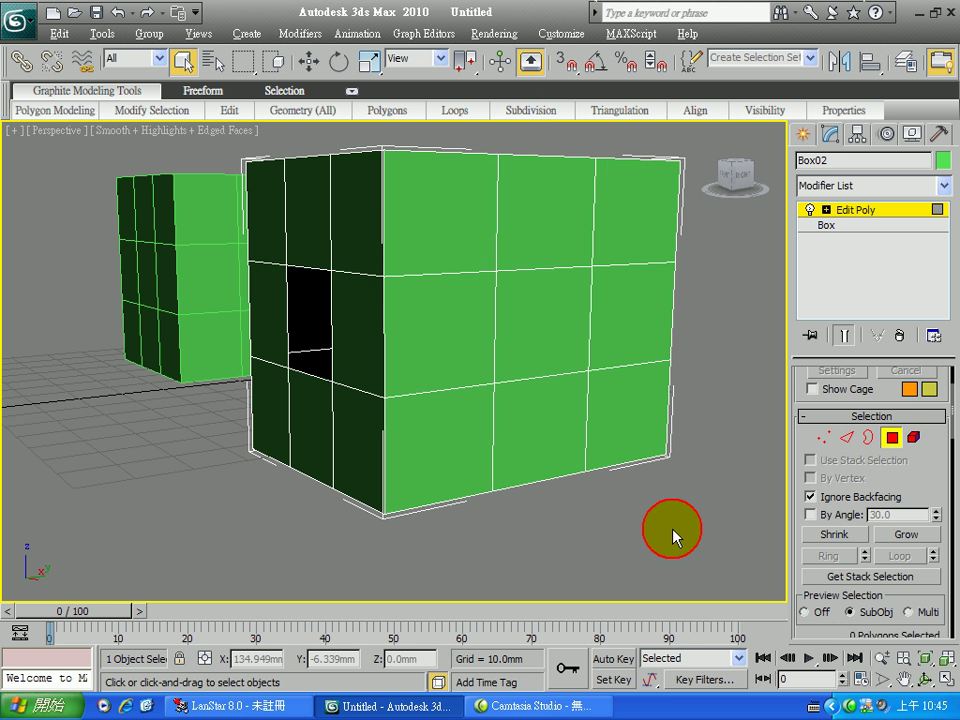
Enable By Angle with a value of 5.0 and select the right face's lower-right corner polygon.
mouse_move(807, 612)
mouse_down()
mouse_move(831, 551)
mouse_move(835, 455)
mouse_move(825, 615)
mouse_up()
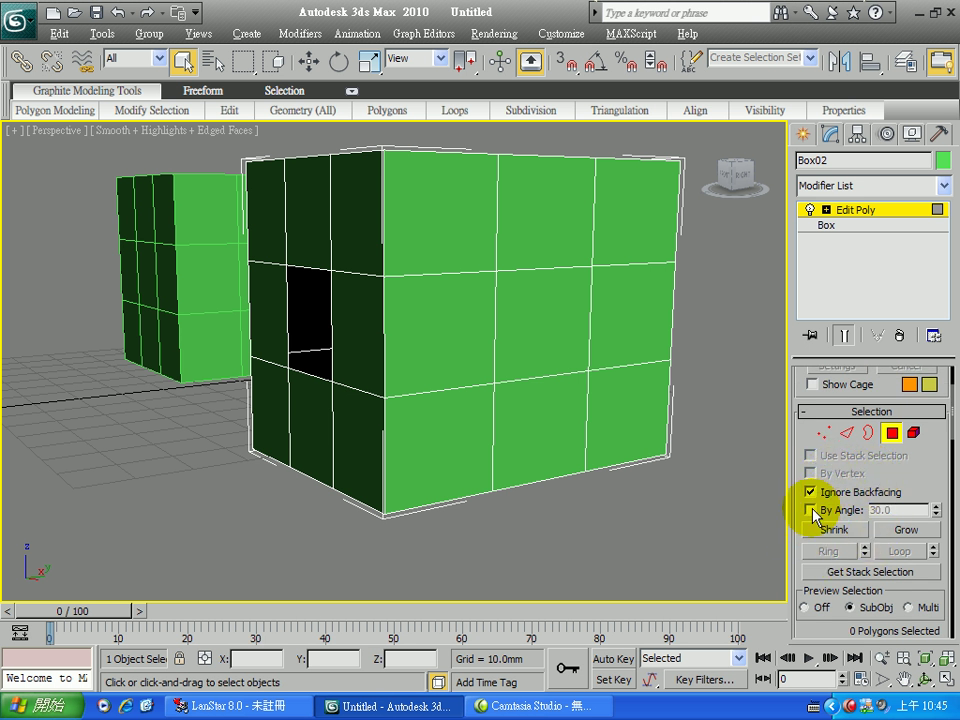
double_click(900, 510)
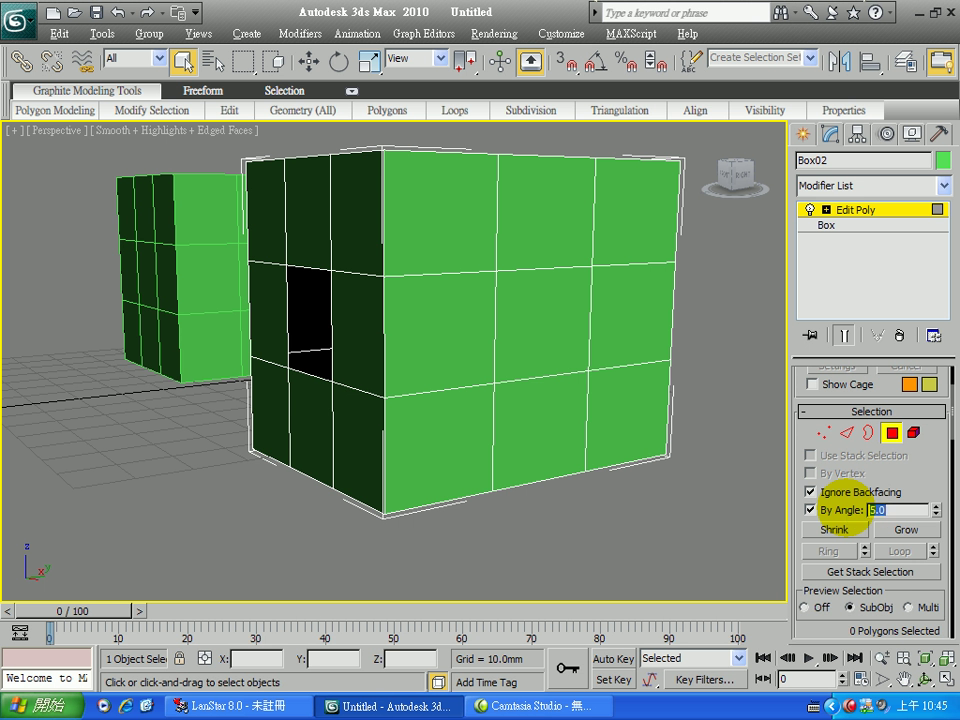
click(616, 443)
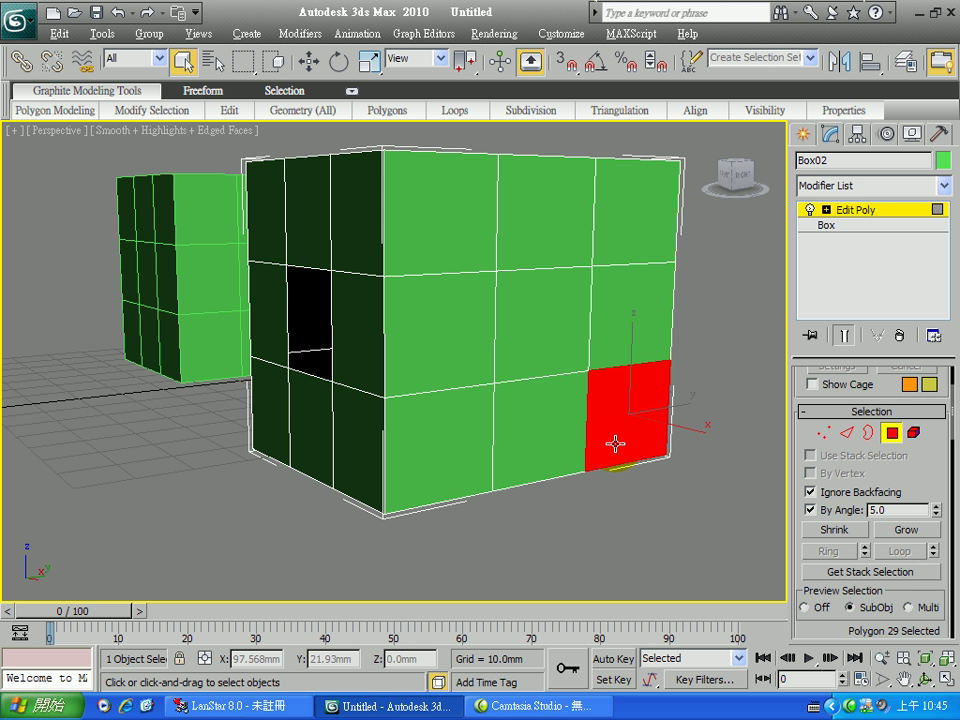
Set By Angle to 15.0, select polygons in the right face's left column one at a time, and clear the selection.
double_click(900, 510)
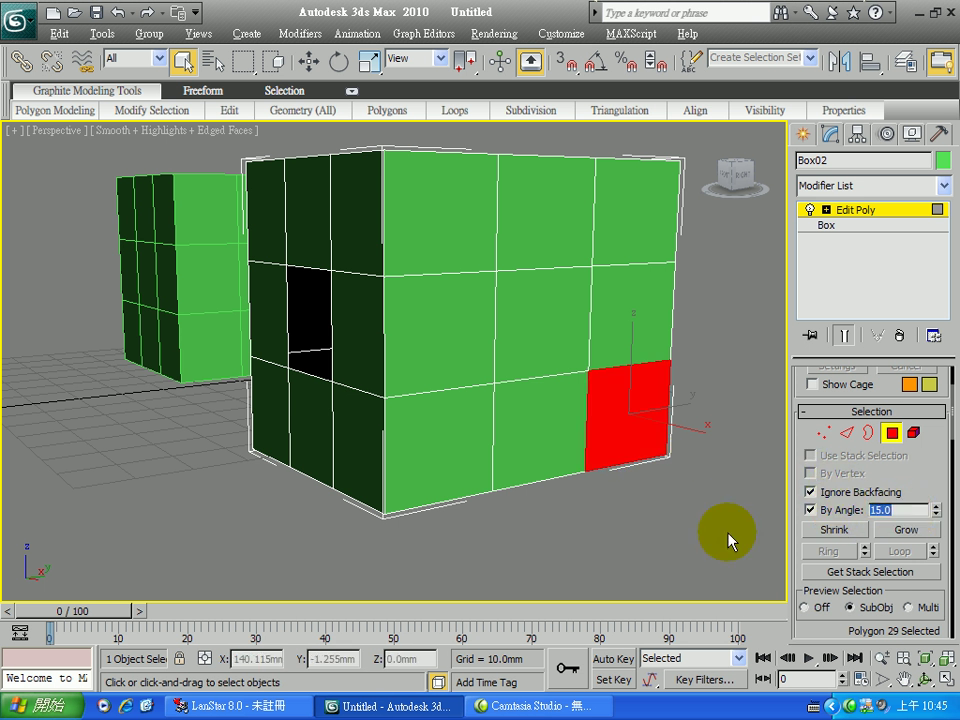
click(439, 435)
click(465, 359)
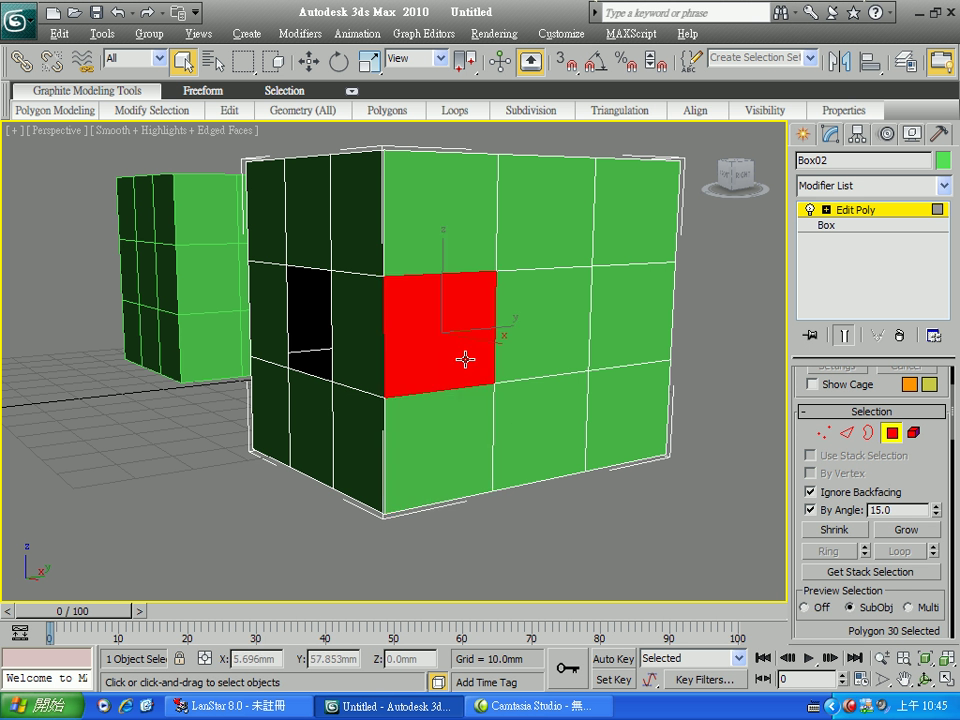
click(452, 450)
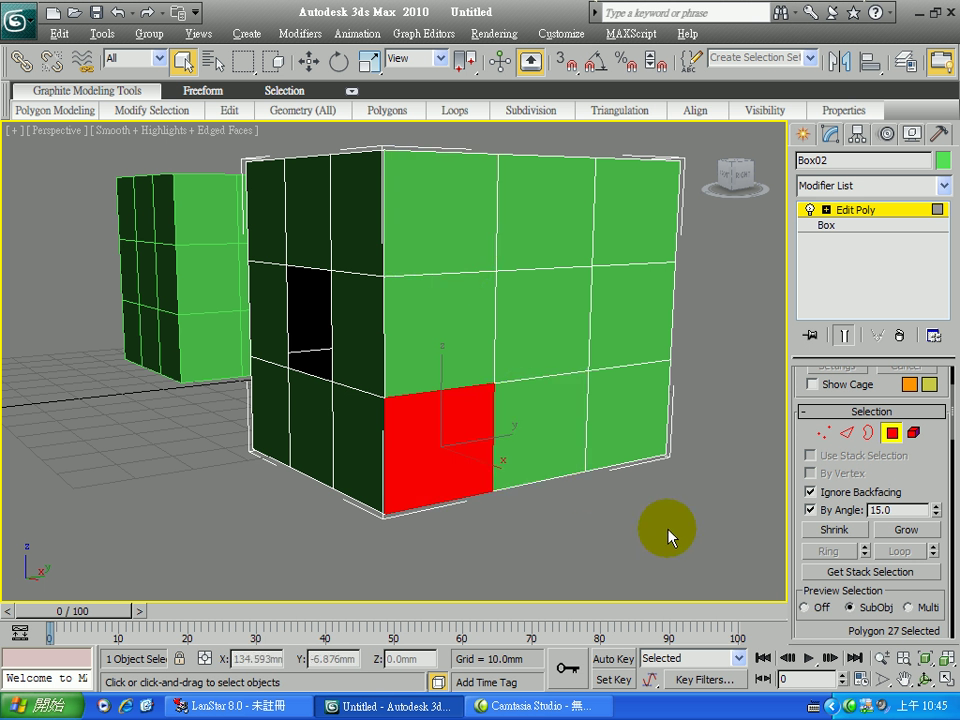
double_click(905, 510)
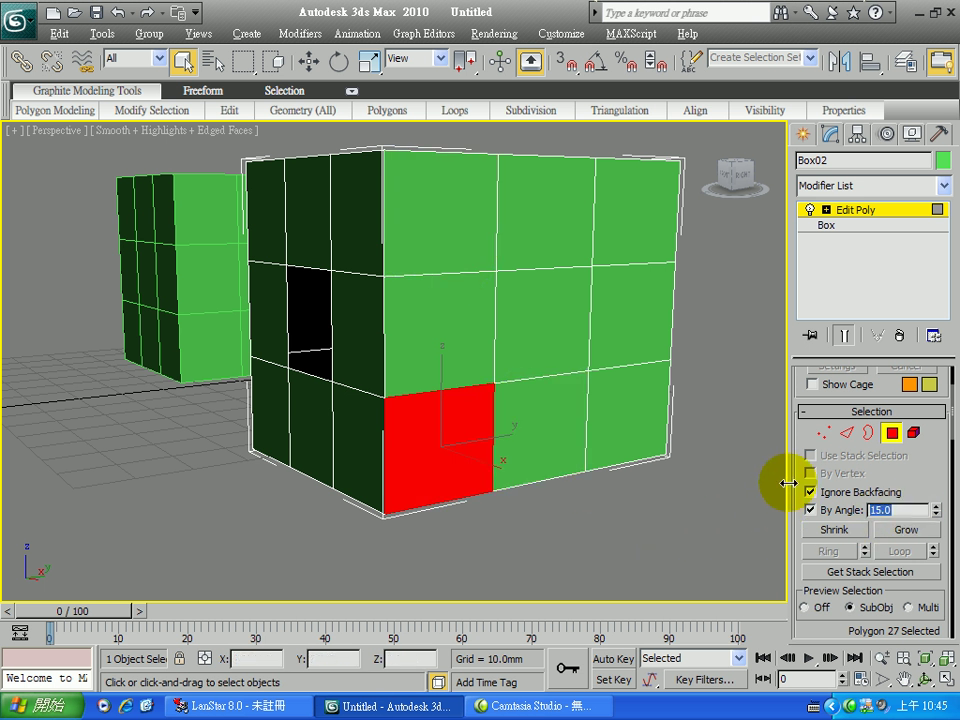
click(729, 499)
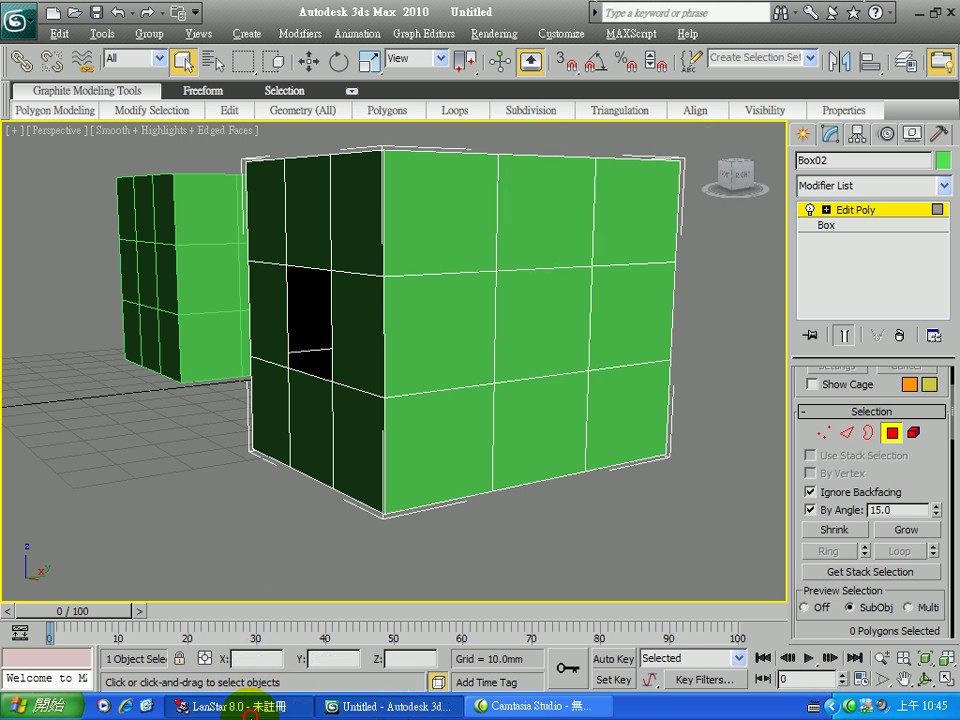
Switch to LanStar 8.0 to check the classroom computers, and minimise its window to return to 3ds Max.
click(252, 706)
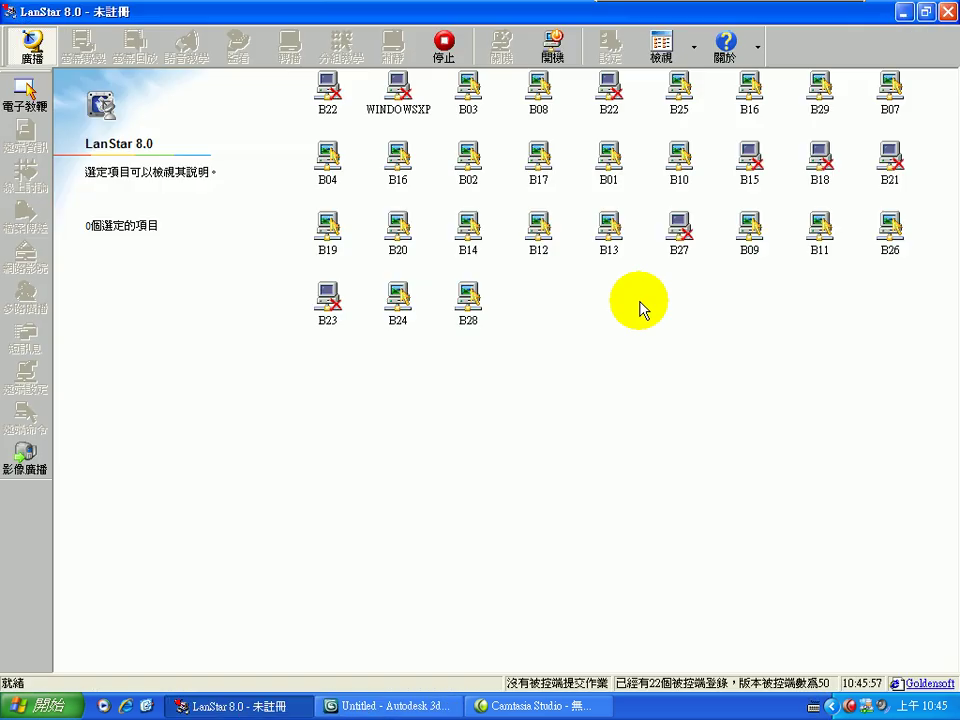
click(903, 13)
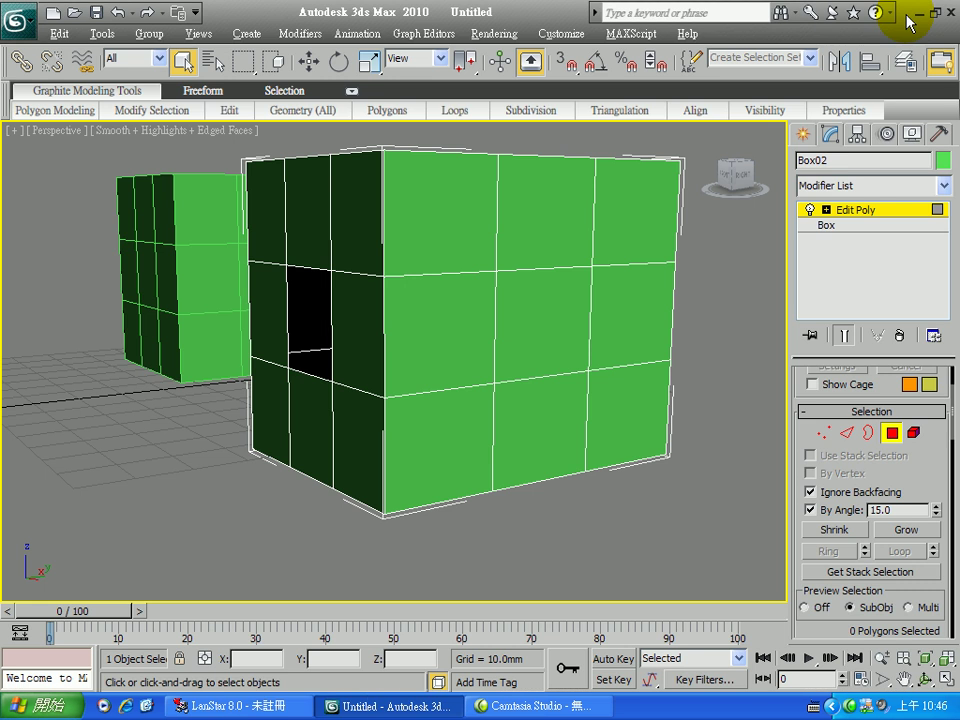